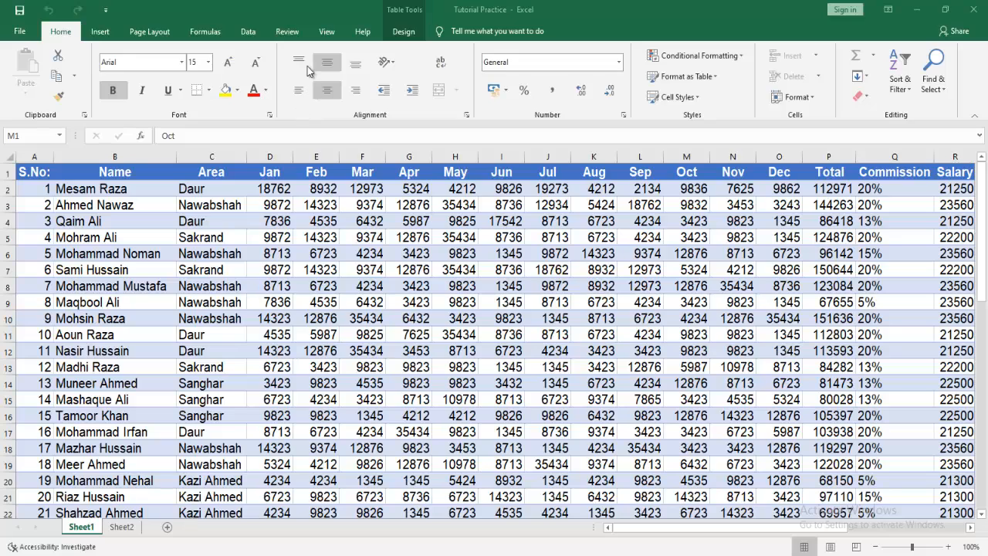
Focus the Tutorial Practice workbook and show the Review ribbon tools.
{"action": "left_click", "coordinate": [284, 31]}
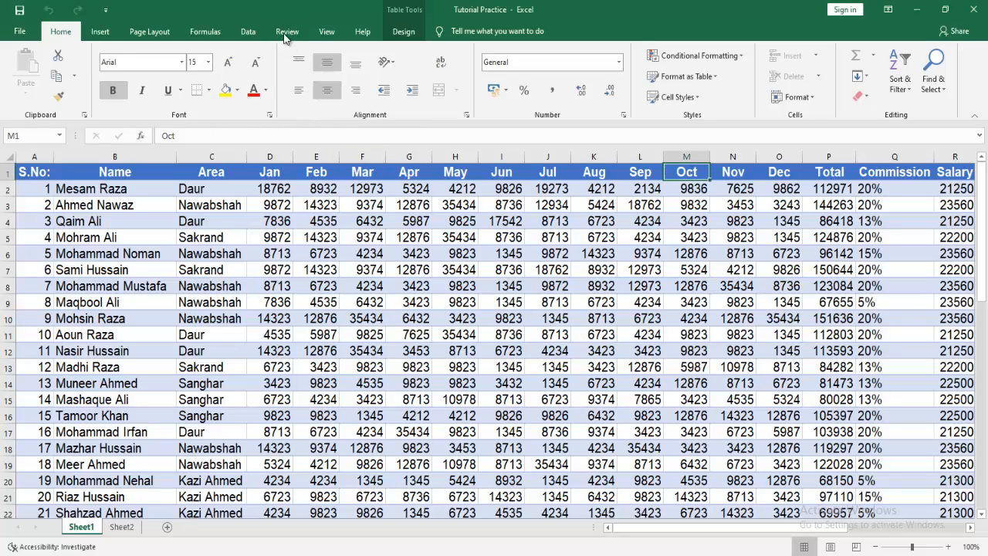
{"action": "left_click", "coordinate": [287, 31]}
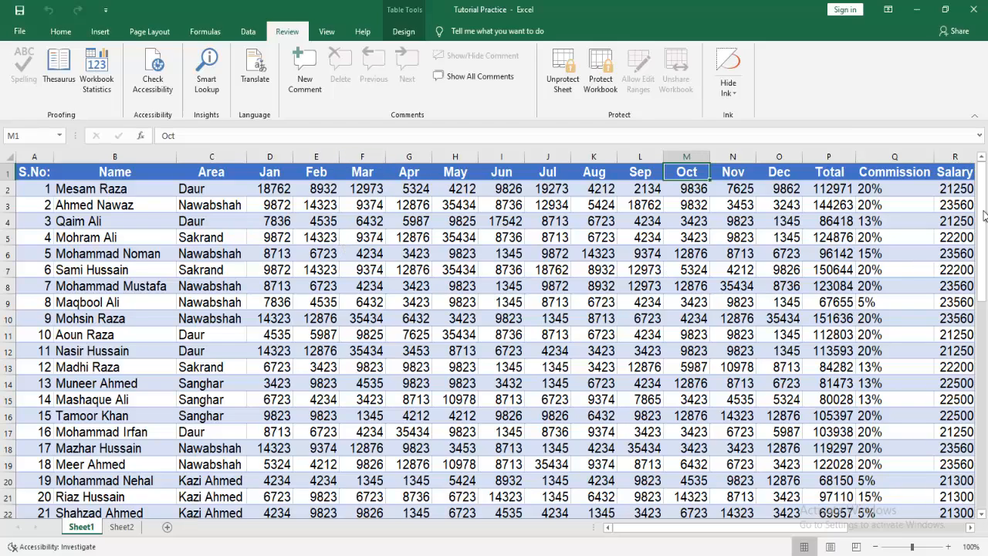
{"action": "mouse_move", "coordinate": [985, 193]}
{"action": "left_mouse_down"}
{"action": "mouse_move", "coordinate": [984, 202]}
{"action": "mouse_move", "coordinate": [986, 186]}
{"action": "left_mouse_up"}
{"action": "left_click_drag", "start_coordinate": [753, 535], "coordinate": [725, 536]}
{"action": "mouse_move", "coordinate": [983, 231]}
{"action": "left_mouse_down"}
{"action": "mouse_move", "coordinate": [986, 394]}
{"action": "mouse_move", "coordinate": [985, 230]}
{"action": "left_mouse_up"}
{"action": "left_click", "coordinate": [830, 188]}
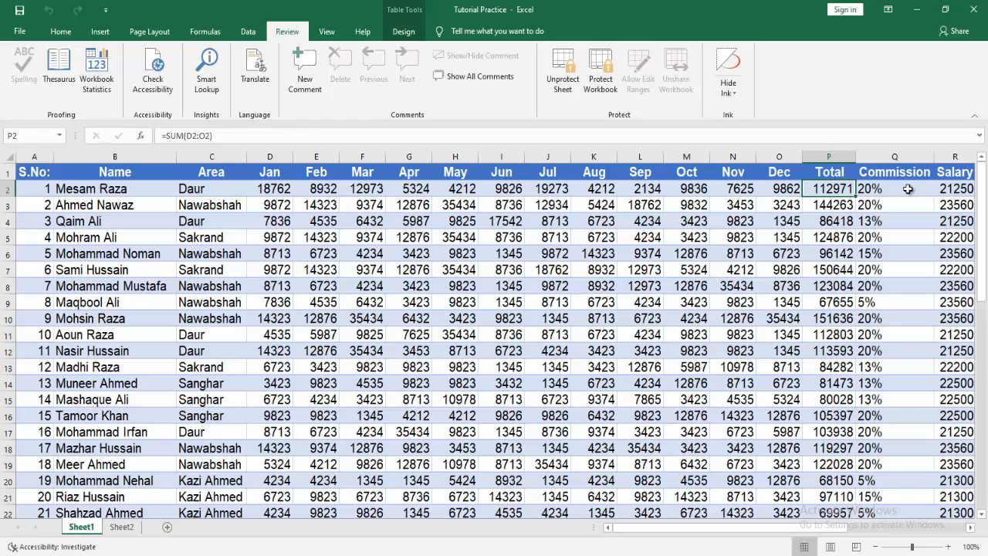
{"action": "left_click", "coordinate": [907, 189]}
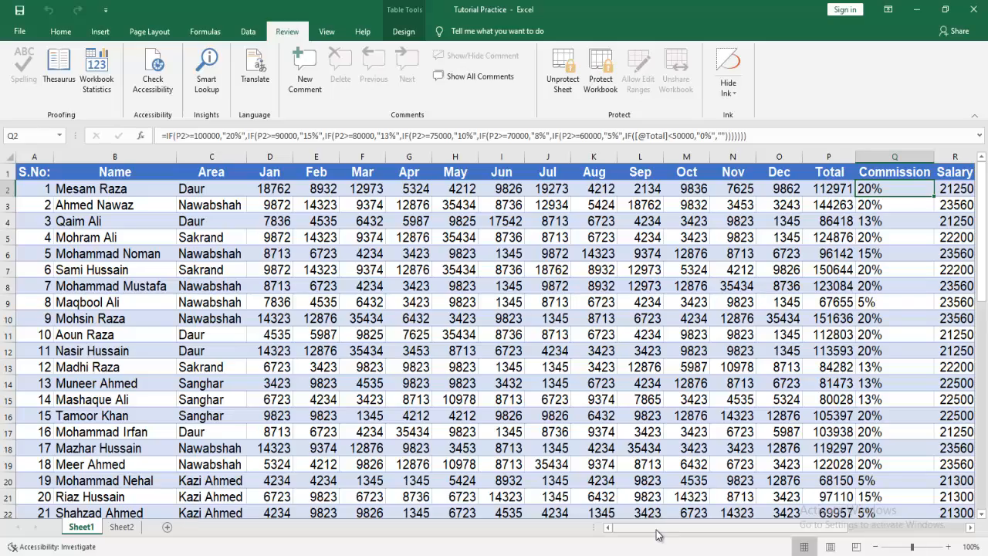
{"action": "left_click_drag", "start_coordinate": [657, 534], "coordinate": [721, 532]}
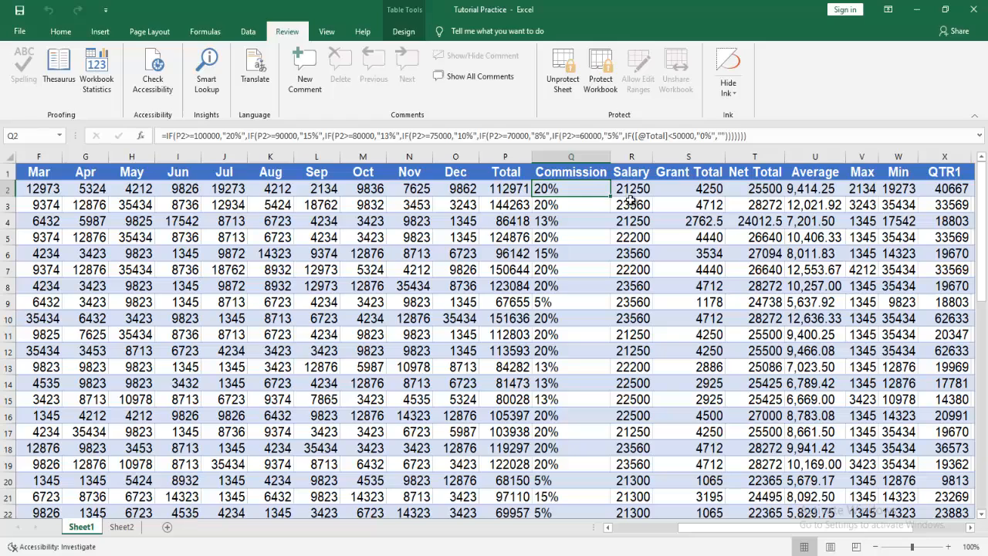
{"action": "left_click", "coordinate": [756, 193]}
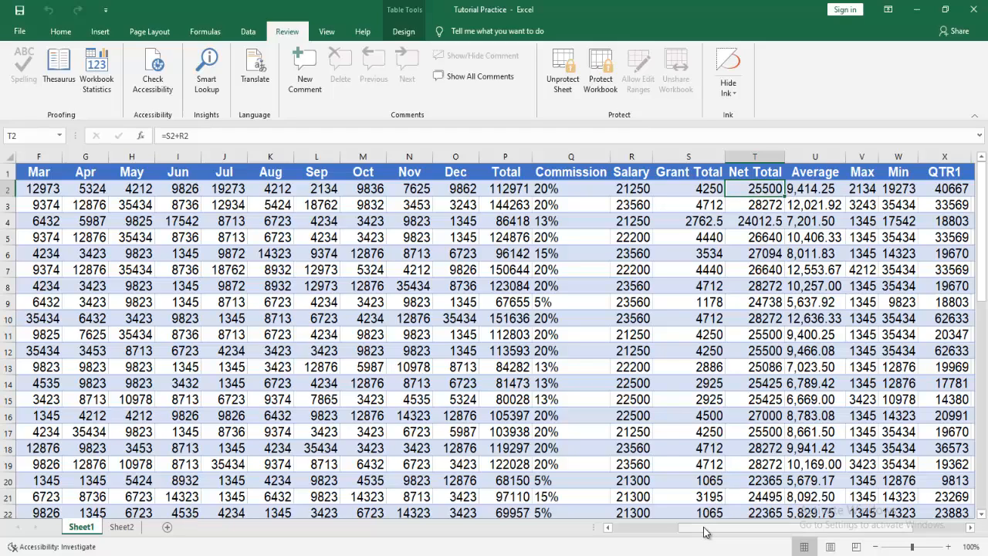
{"action": "left_click_drag", "start_coordinate": [707, 529], "coordinate": [763, 525]}
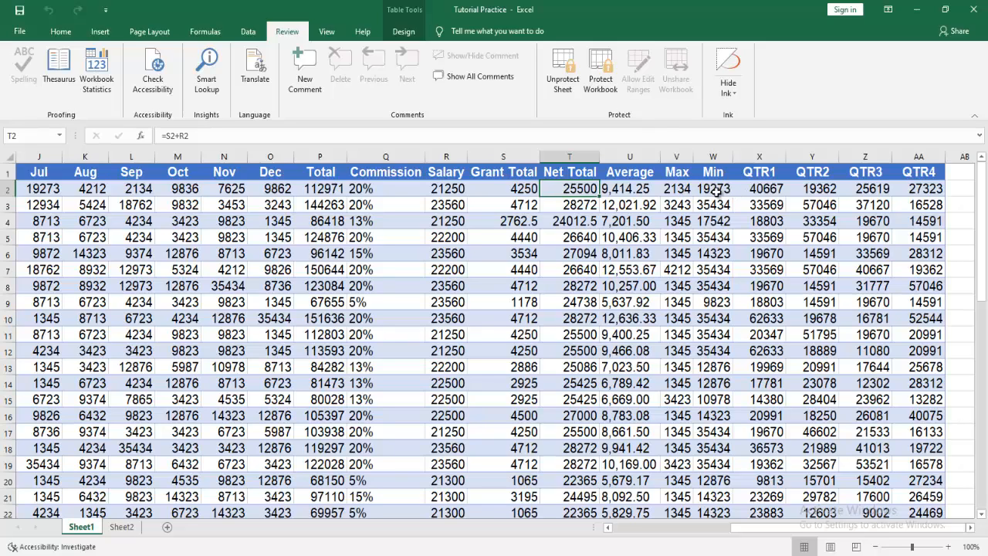
{"action": "left_click", "coordinate": [679, 189]}
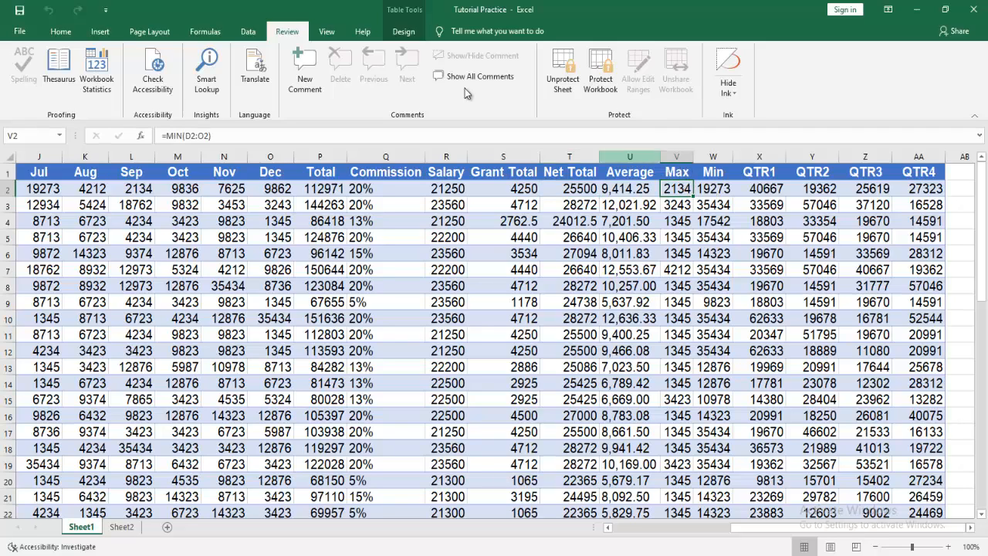
Rename header V1 to 'Min' and W1 to 'Max', then select the QTR1 header in X1.
{"action": "left_click", "coordinate": [683, 175]}
{"action": "type", "text": "Min"}
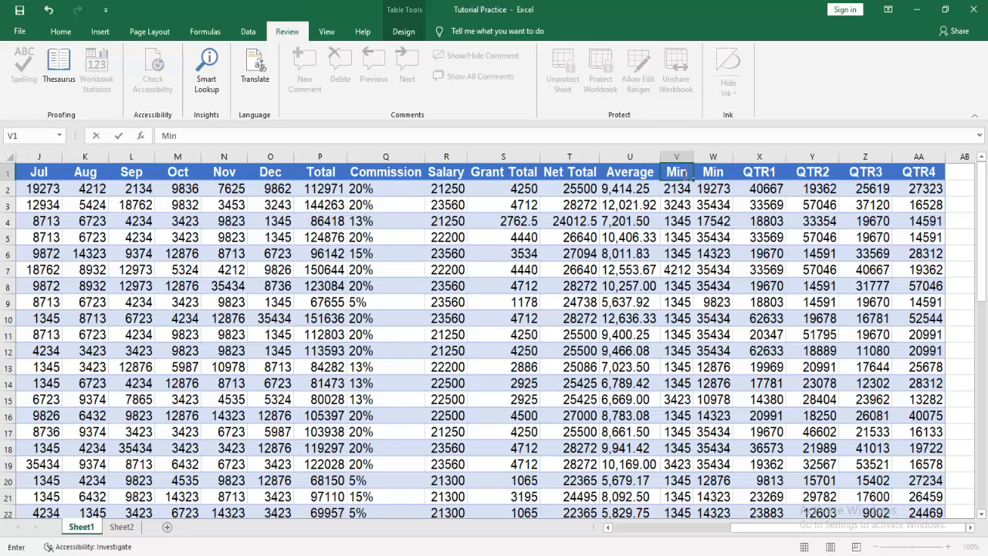
{"action": "key", "text": "Tab"}
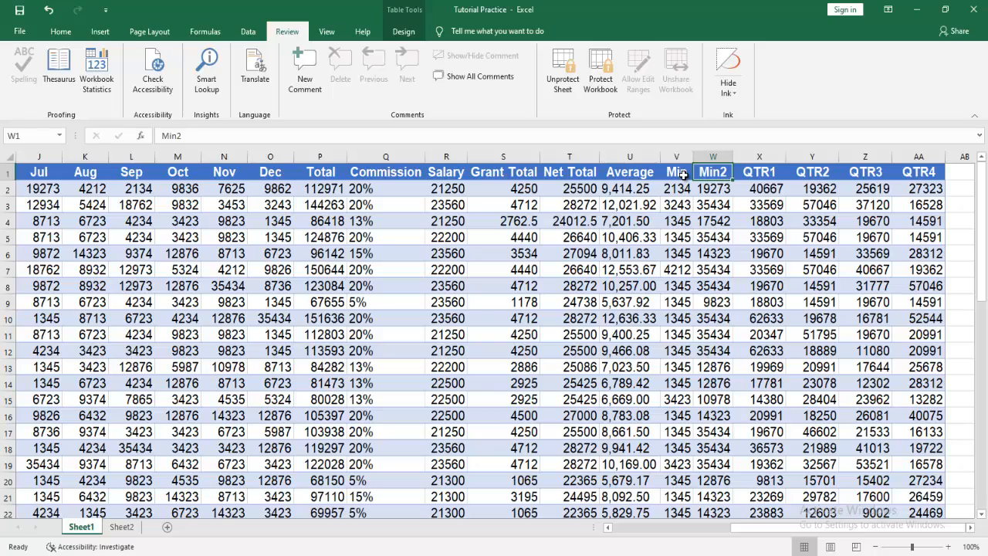
{"action": "type", "text": "Max"}
{"action": "key", "text": "Return"}
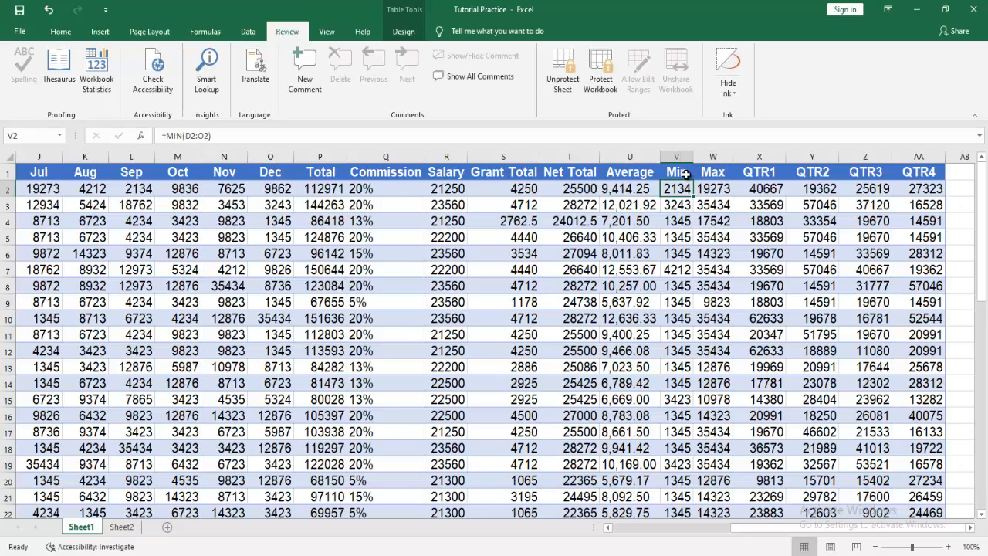
{"action": "left_click", "coordinate": [774, 176]}
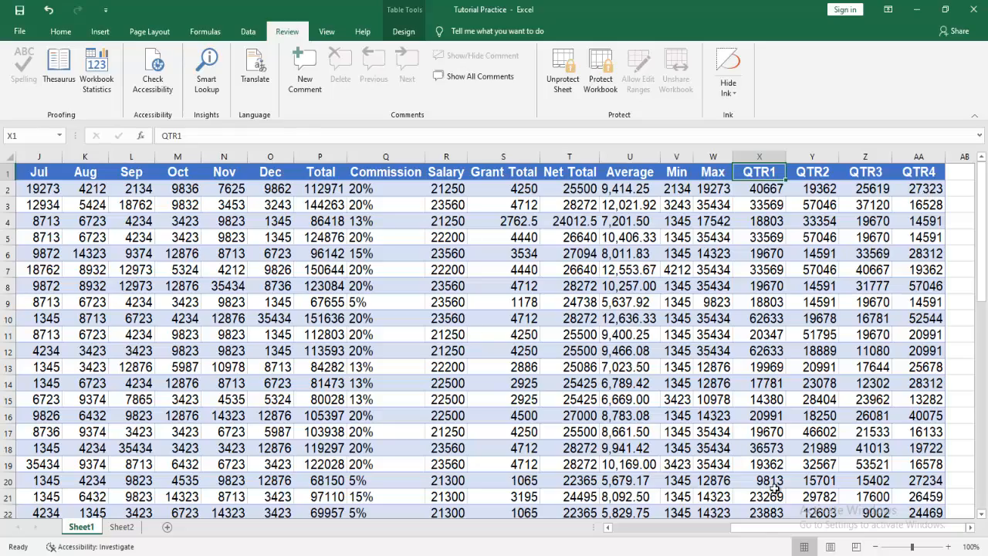
Check the grand total formula in P52, then move to Sheet2's commission rate table.
{"action": "left_click_drag", "start_coordinate": [759, 533], "coordinate": [628, 532]}
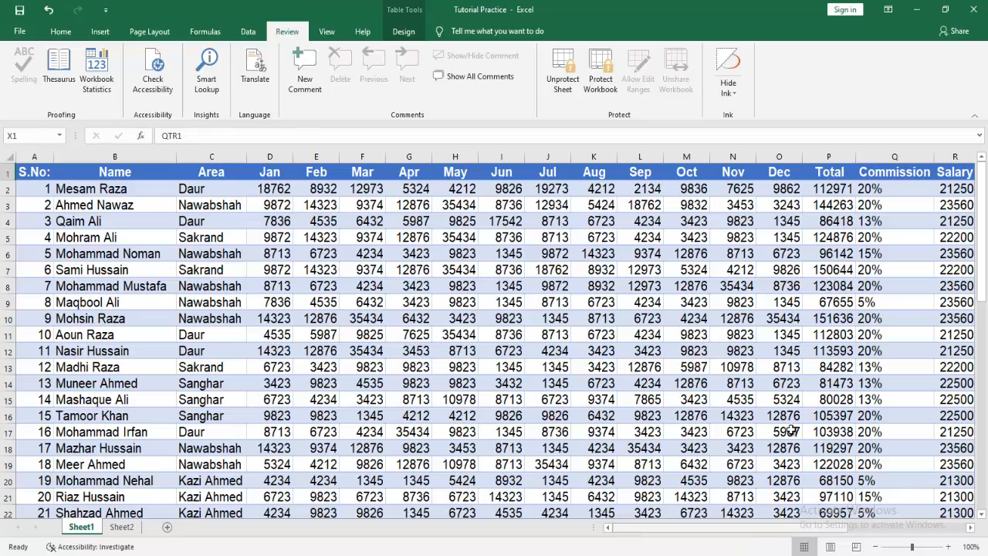
{"action": "left_click_drag", "start_coordinate": [983, 224], "coordinate": [985, 428]}
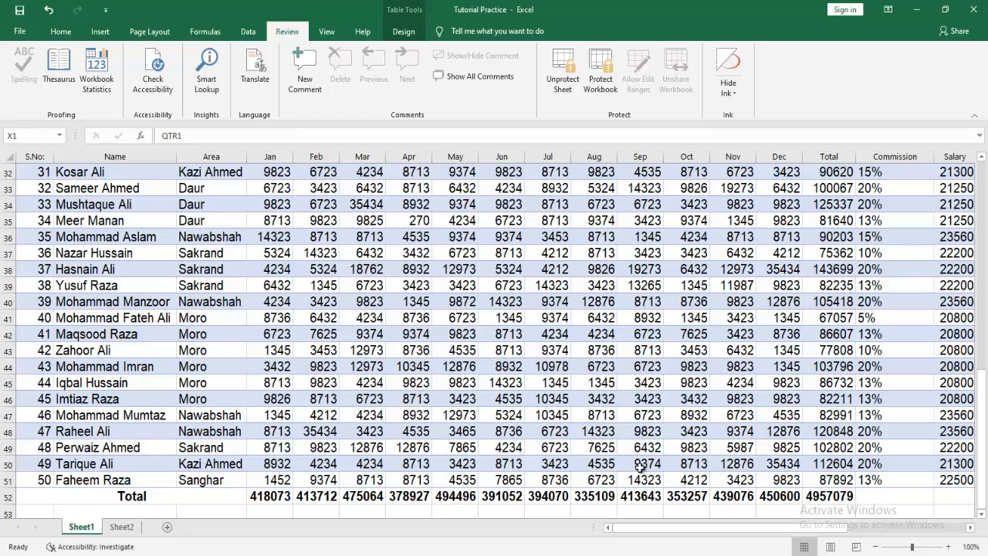
{"action": "left_click", "coordinate": [824, 496]}
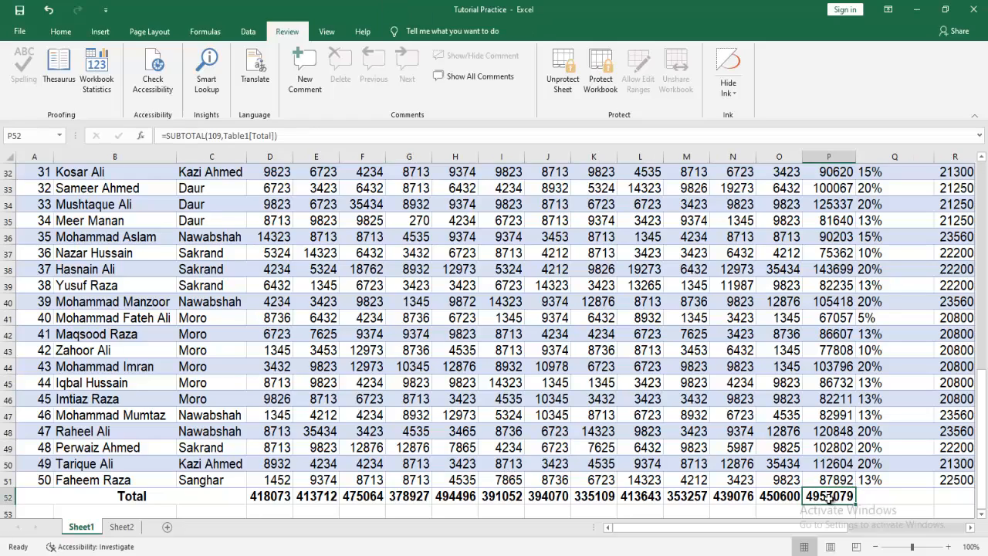
{"action": "left_click_drag", "start_coordinate": [753, 533], "coordinate": [616, 527]}
{"action": "left_click_drag", "start_coordinate": [980, 374], "coordinate": [980, 163]}
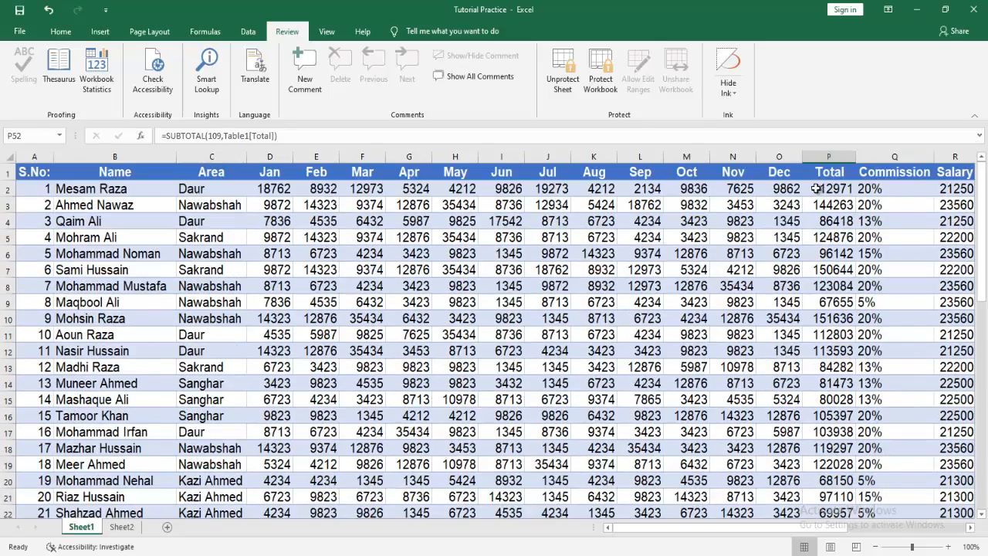
{"action": "left_click", "coordinate": [121, 526]}
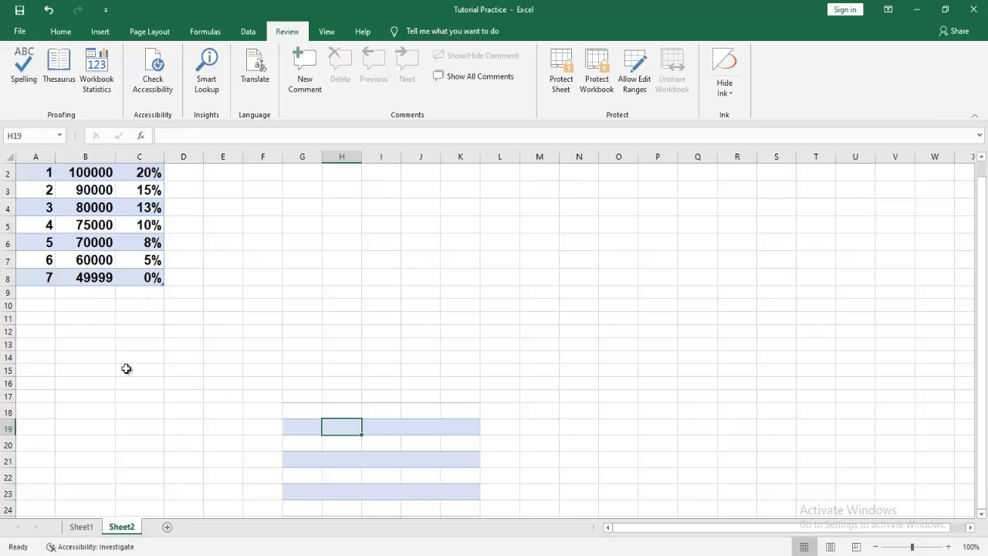
Go back to Sheet1 and scroll right to the Total, Commission and Salary columns.
{"action": "left_click", "coordinate": [81, 526]}
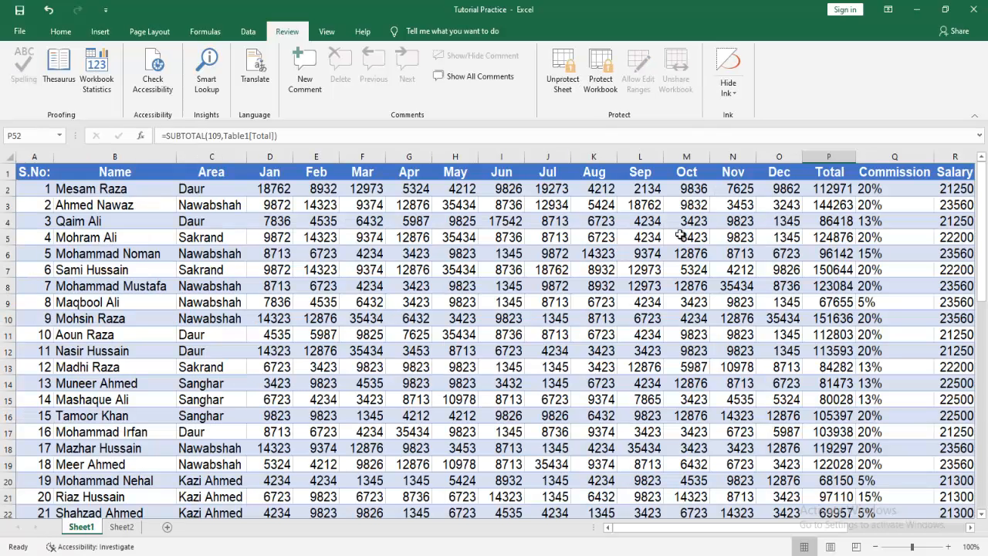
{"action": "mouse_move", "coordinate": [697, 528]}
{"action": "left_mouse_down"}
{"action": "mouse_move", "coordinate": [749, 526]}
{"action": "mouse_move", "coordinate": [684, 531]}
{"action": "mouse_move", "coordinate": [700, 530]}
{"action": "left_mouse_up"}
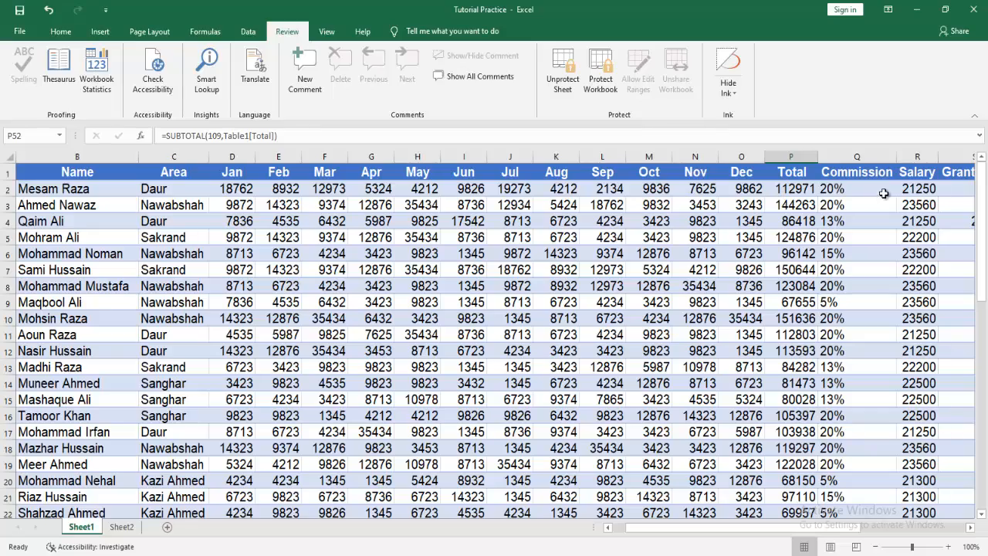
Select Commission cells Q2 and Q4 and press Delete to trigger the protected-sheet warning.
{"action": "scroll", "coordinate": [986, 186], "scroll_direction": "down", "scroll_amount": 2}
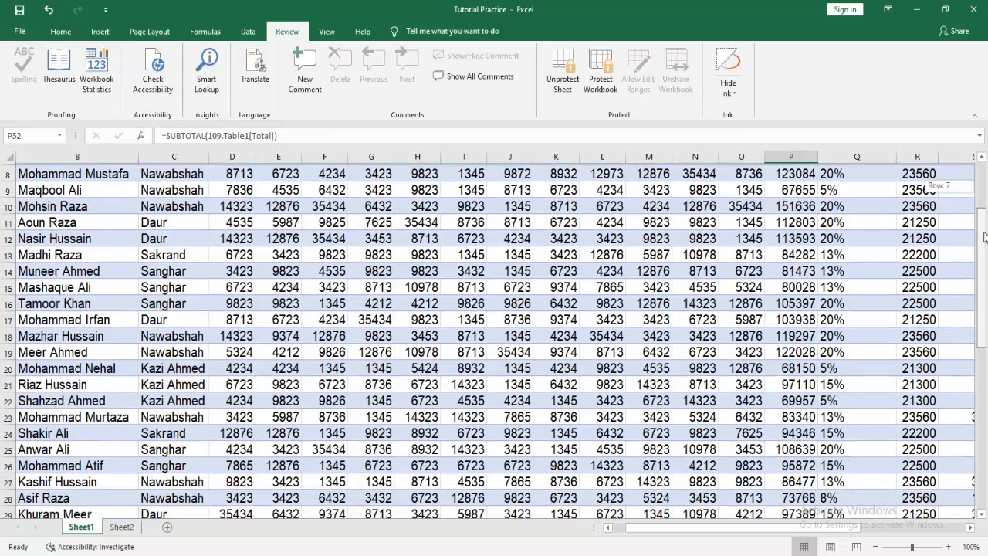
{"action": "scroll", "coordinate": [987, 182], "scroll_direction": "up", "scroll_amount": 2}
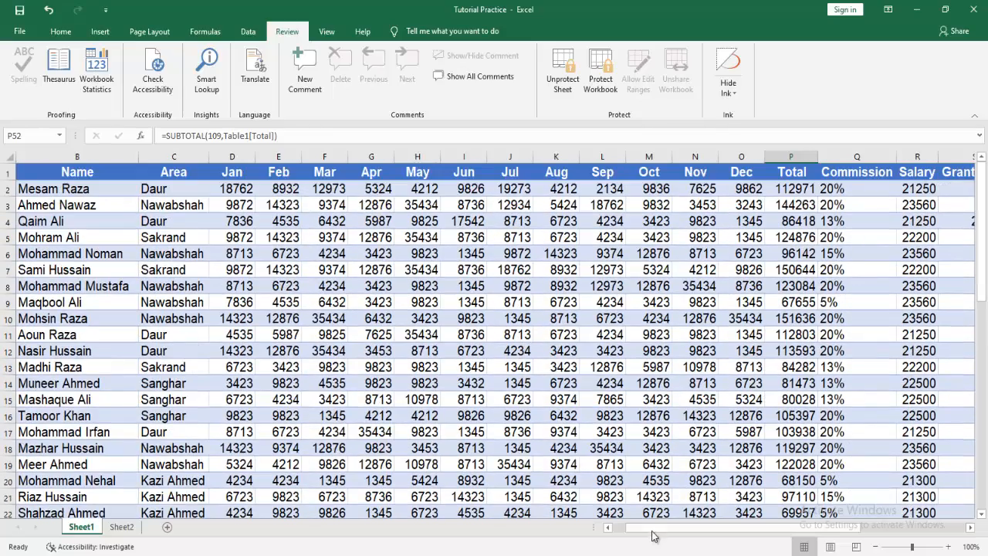
{"action": "left_click_drag", "start_coordinate": [652, 530], "coordinate": [628, 542]}
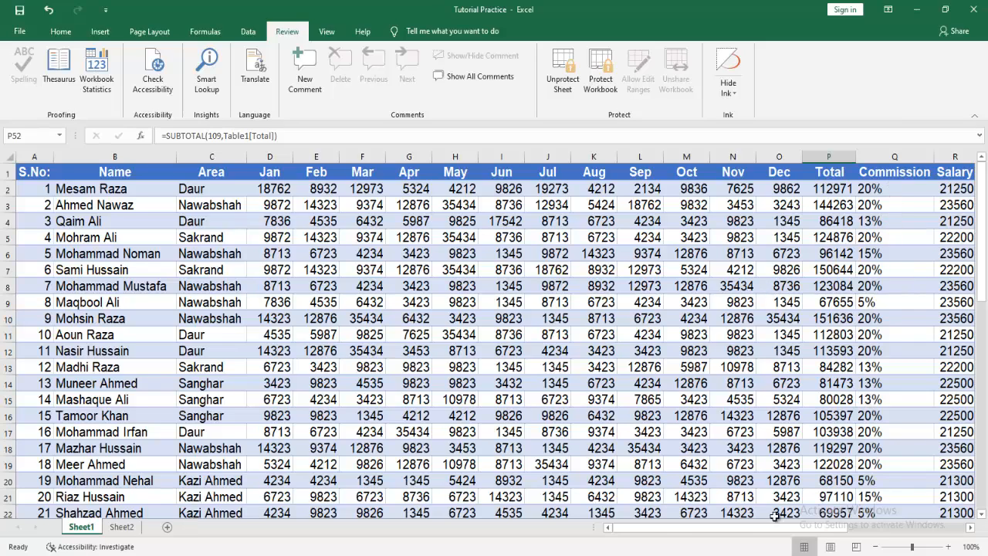
{"action": "left_click_drag", "start_coordinate": [664, 528], "coordinate": [737, 524]}
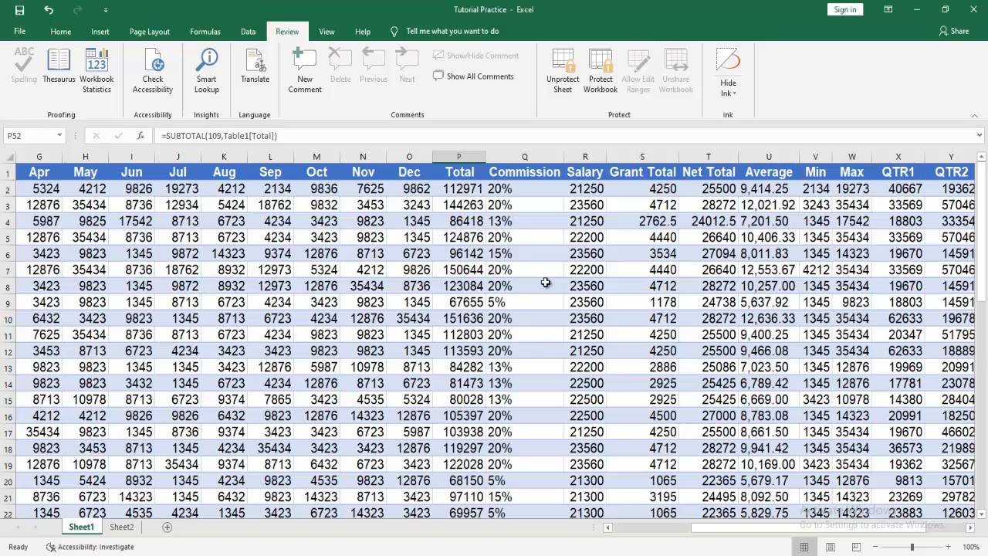
{"action": "left_click", "coordinate": [528, 192]}
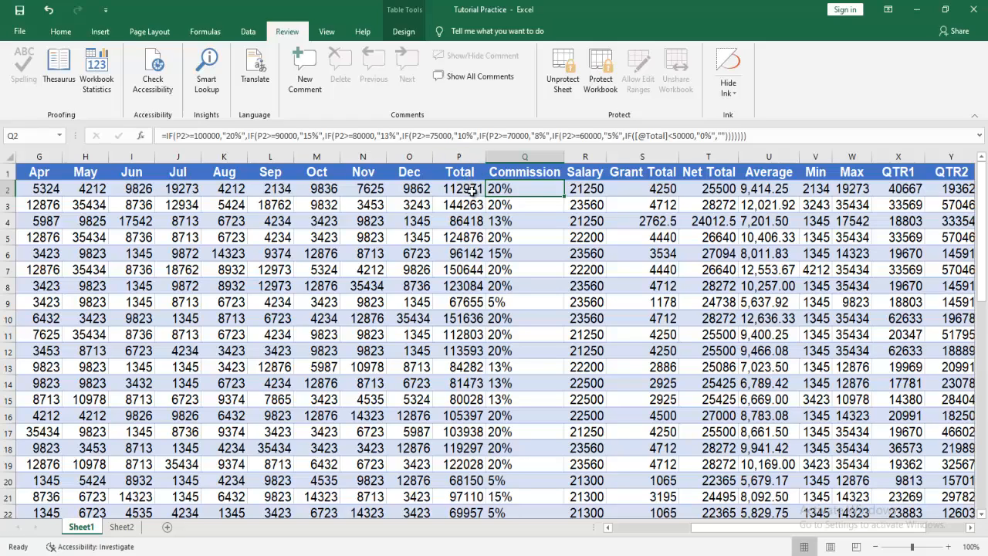
{"action": "left_click", "coordinate": [517, 223]}
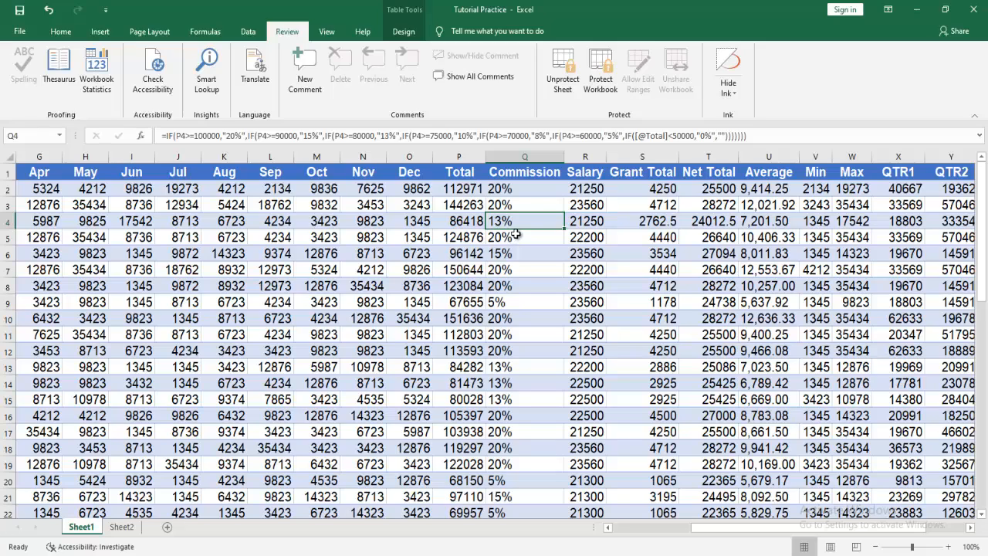
{"action": "key", "text": "Delete"}
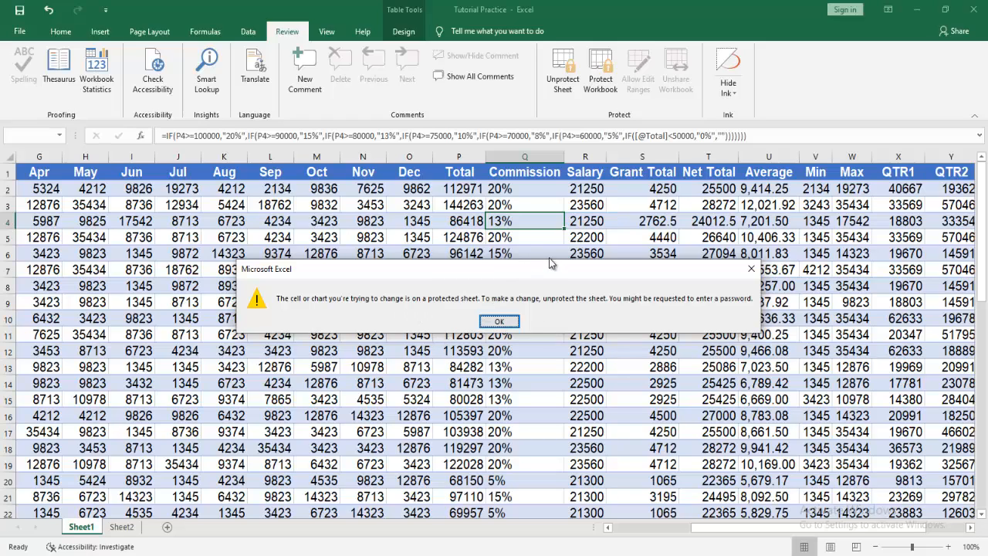
Dismiss the warning, select the Total through Net Total columns, and inspect S40's Grand Total formula.
{"action": "left_click", "coordinate": [509, 320]}
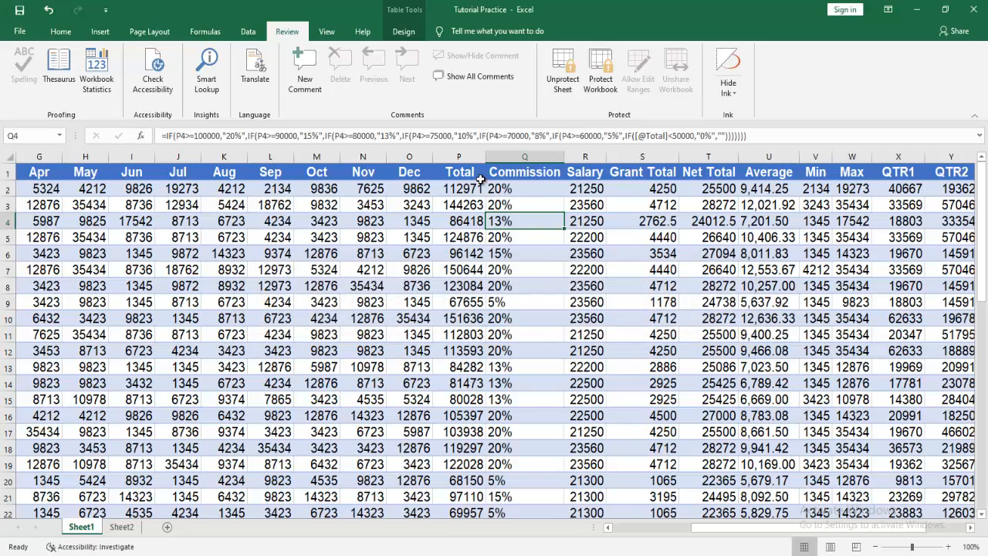
{"action": "left_click_drag", "start_coordinate": [460, 171], "coordinate": [705, 417]}
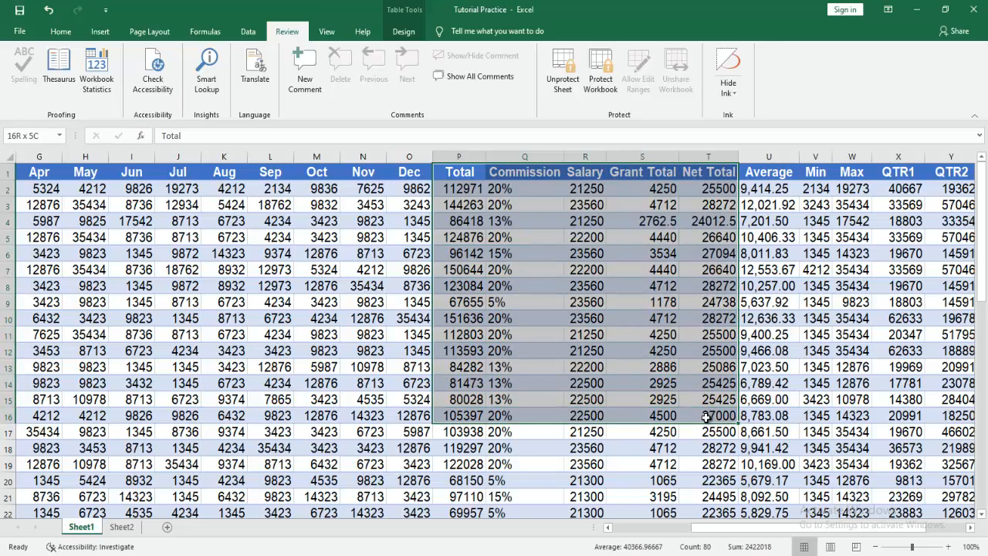
{"action": "left_click_drag", "start_coordinate": [705, 417], "coordinate": [721, 501]}
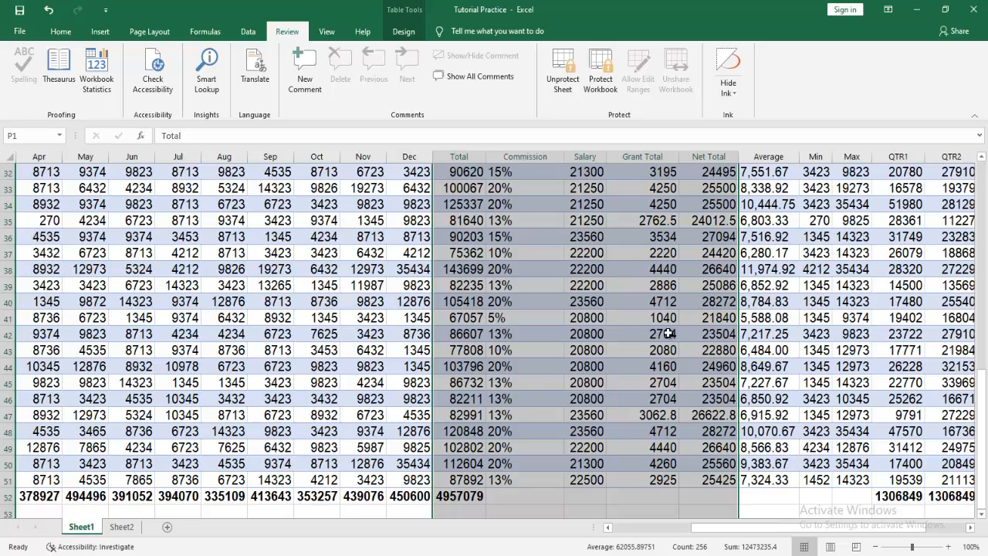
{"action": "left_click", "coordinate": [650, 301]}
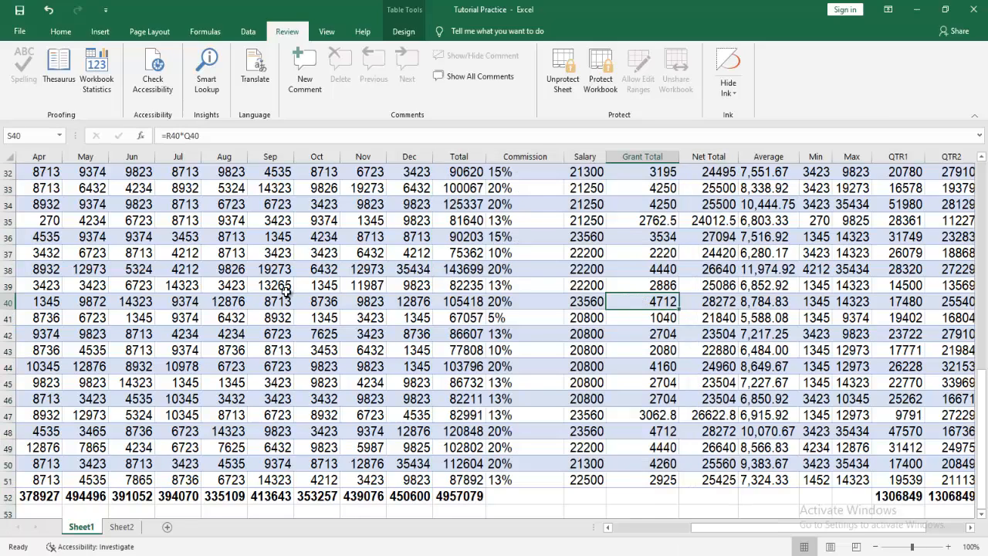
{"action": "left_click", "coordinate": [670, 536]}
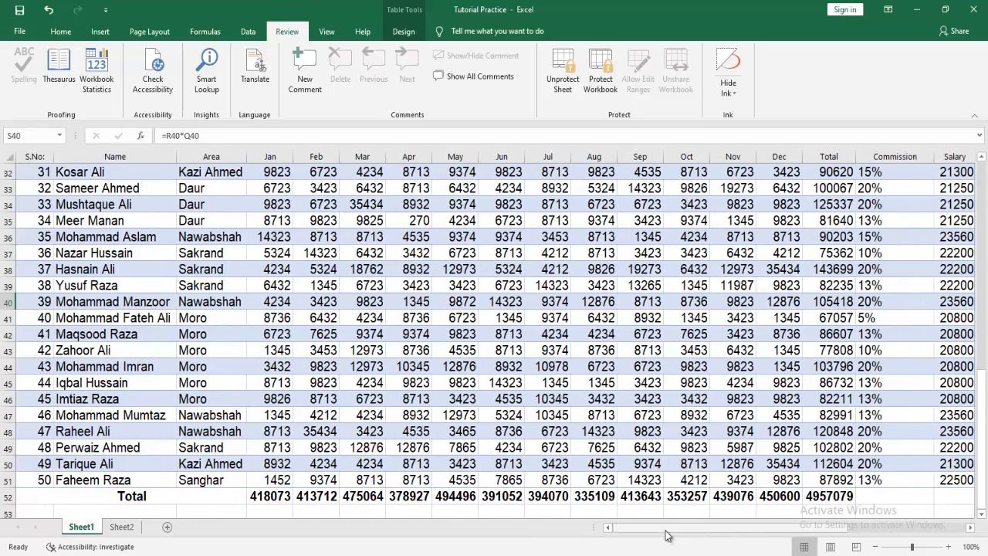
{"action": "left_click", "coordinate": [371, 267]}
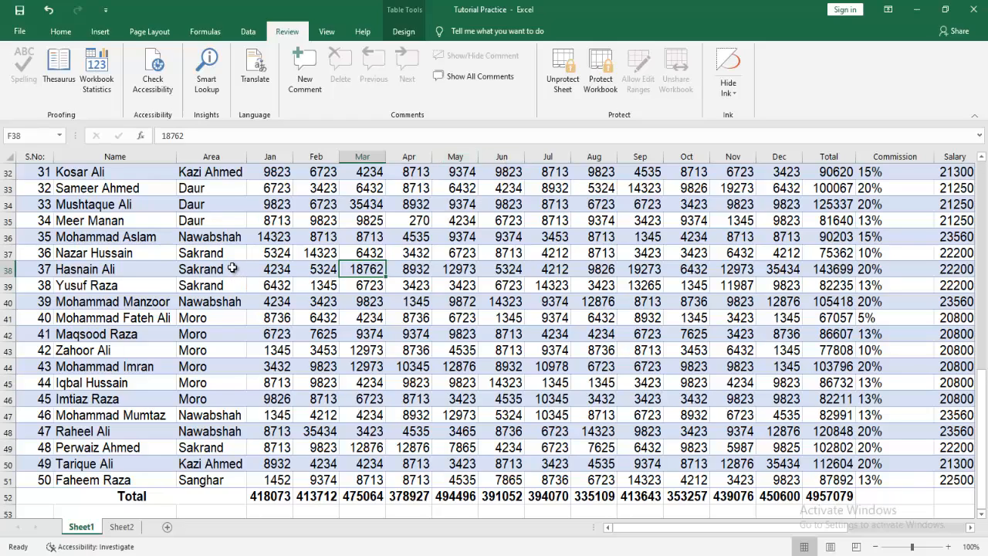
{"action": "left_click", "coordinate": [227, 238]}
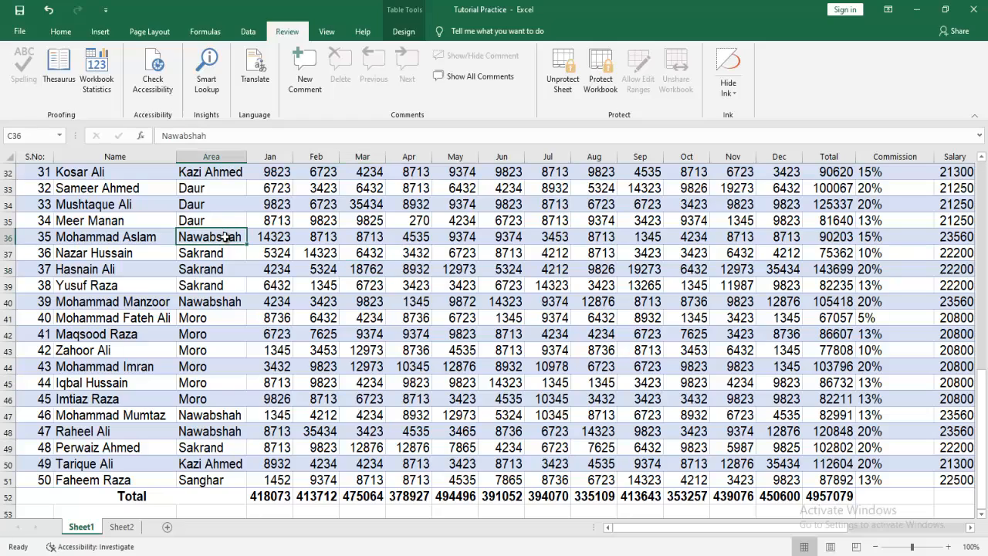
{"action": "left_click", "coordinate": [137, 259]}
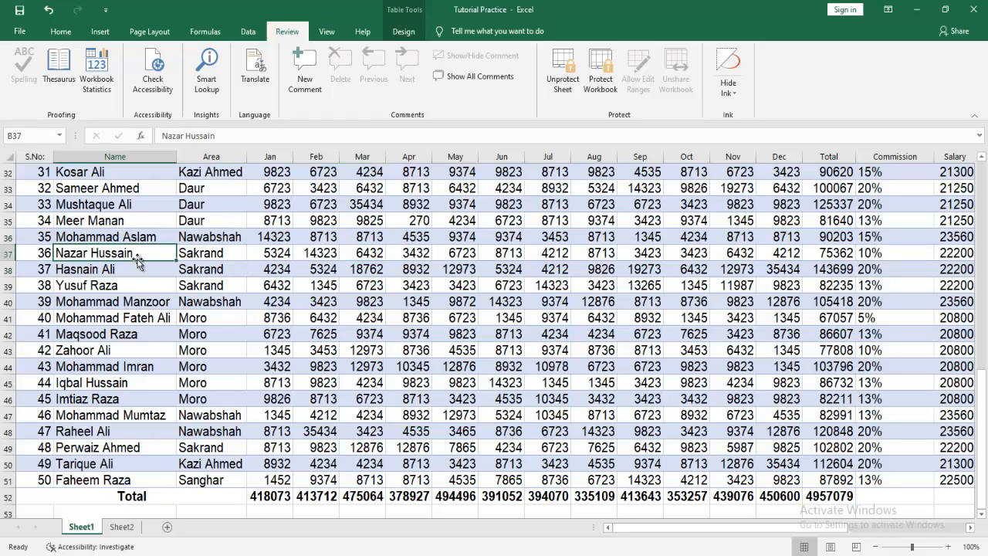
{"action": "double_click", "coordinate": [138, 259]}
{"action": "key", "text": "BackSpace"}
{"action": "key", "text": "BackSpace"}
{"action": "key", "text": "BackSpace"}
{"action": "key", "text": "BackSpace"}
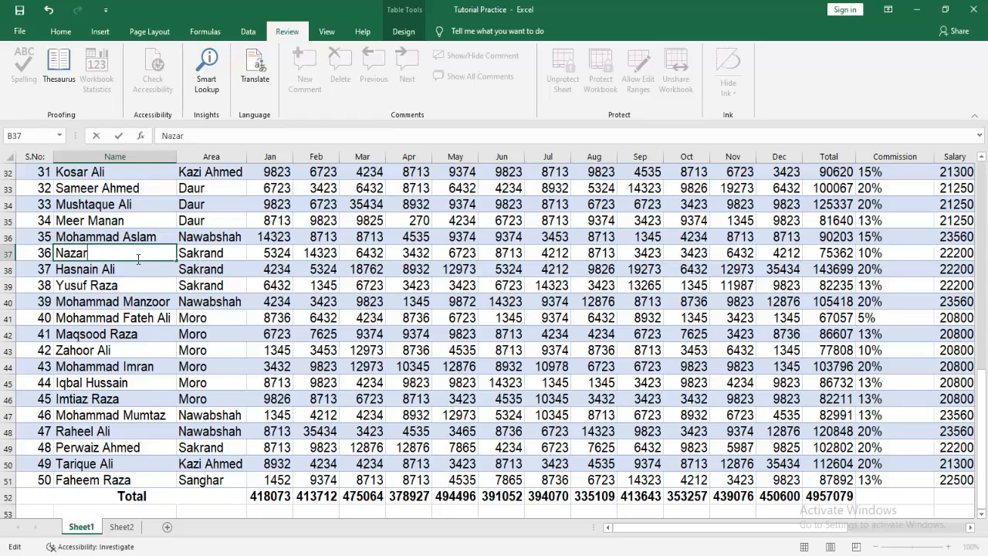
{"action": "key", "text": "Return"}
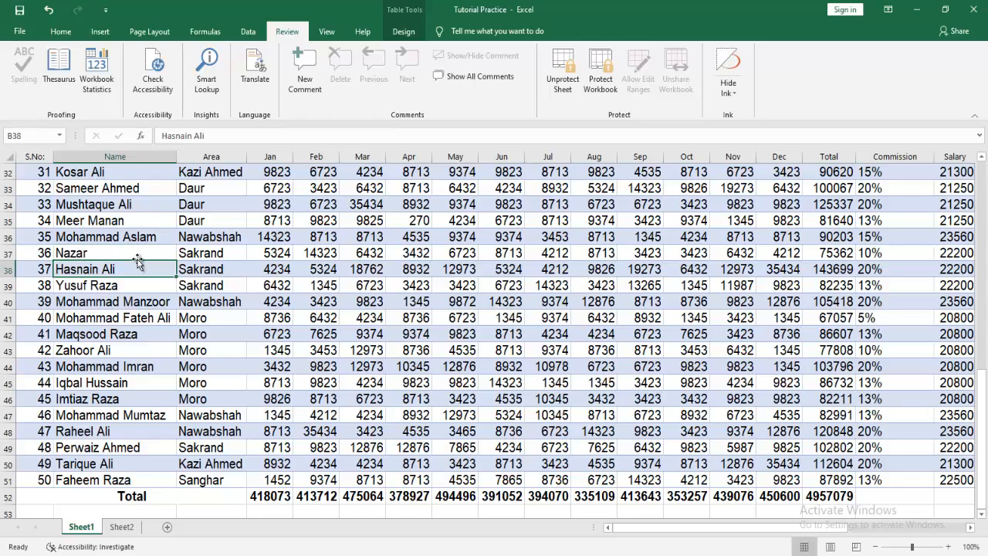
{"action": "key", "text": "ctrl+z"}
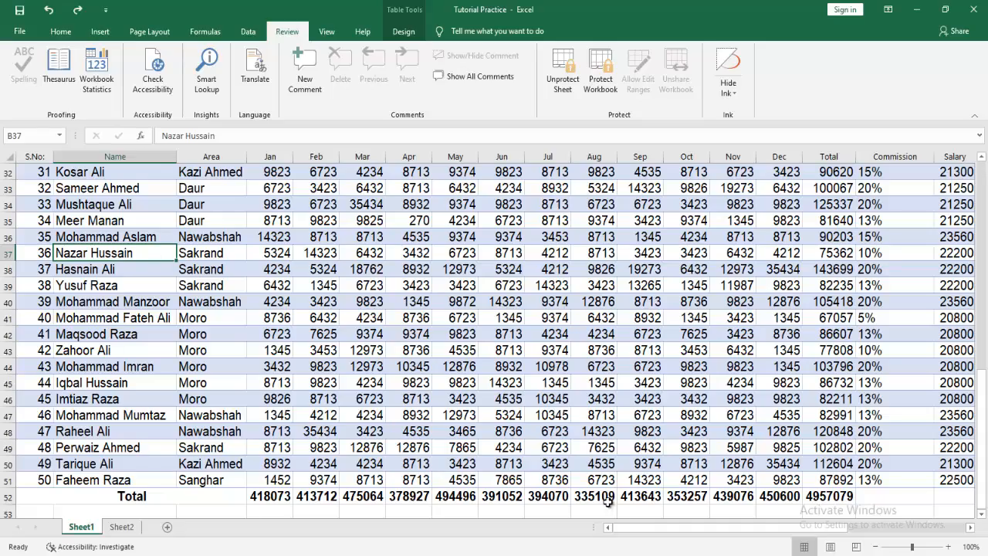
{"action": "left_click_drag", "start_coordinate": [617, 526], "coordinate": [793, 502]}
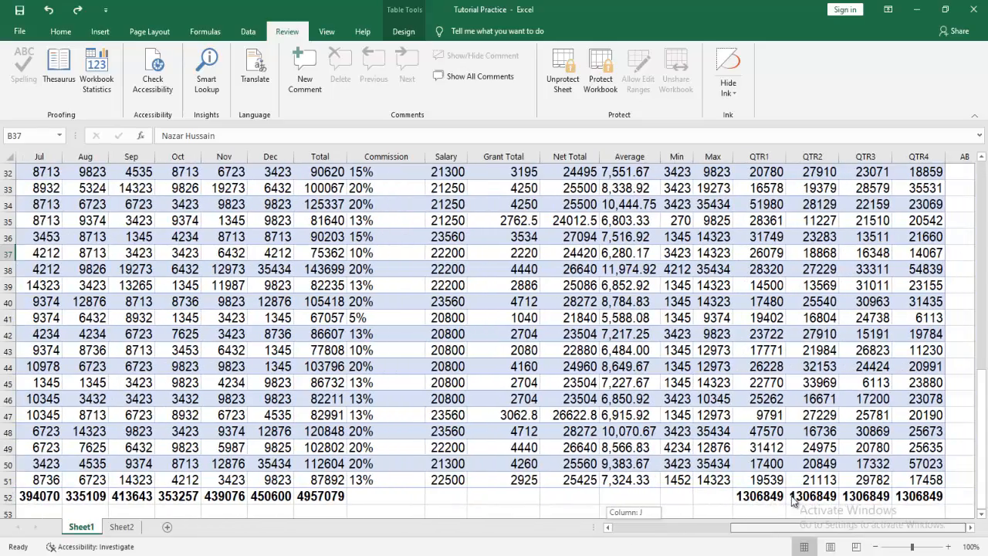
Select the Commission through Net Total columns and unprotect Sheet1 with its password.
{"action": "left_click_drag", "start_coordinate": [980, 403], "coordinate": [981, 171]}
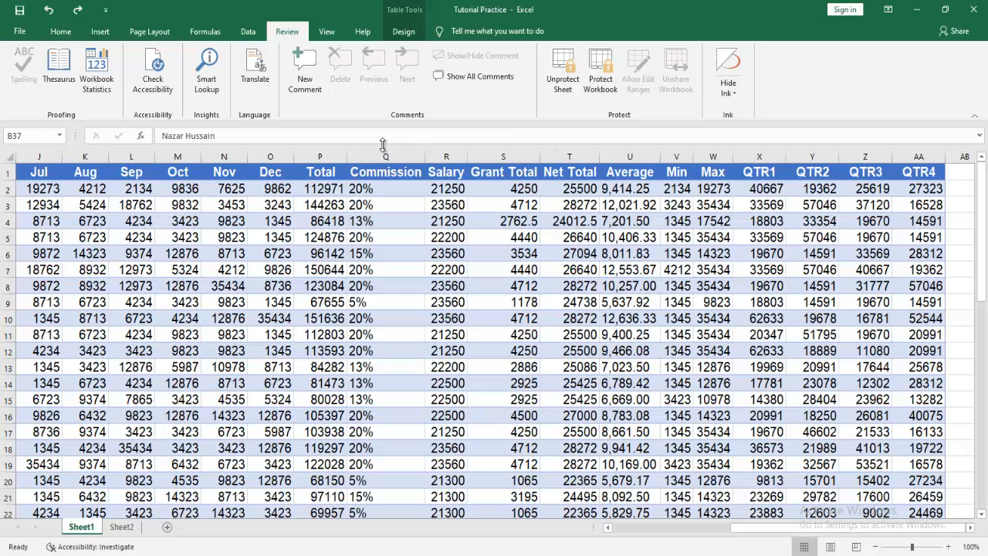
{"action": "left_click_drag", "start_coordinate": [381, 158], "coordinate": [594, 177]}
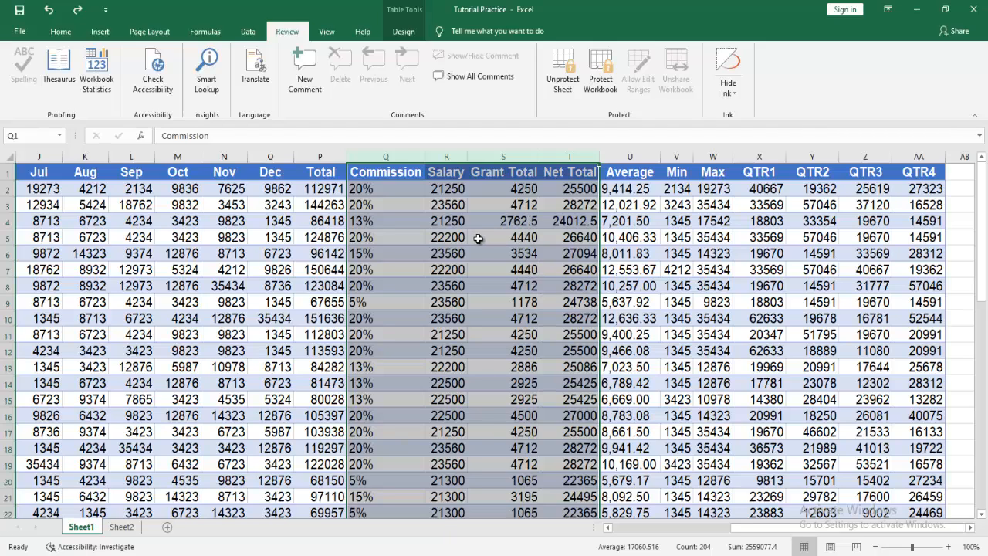
{"action": "left_click", "coordinate": [559, 85]}
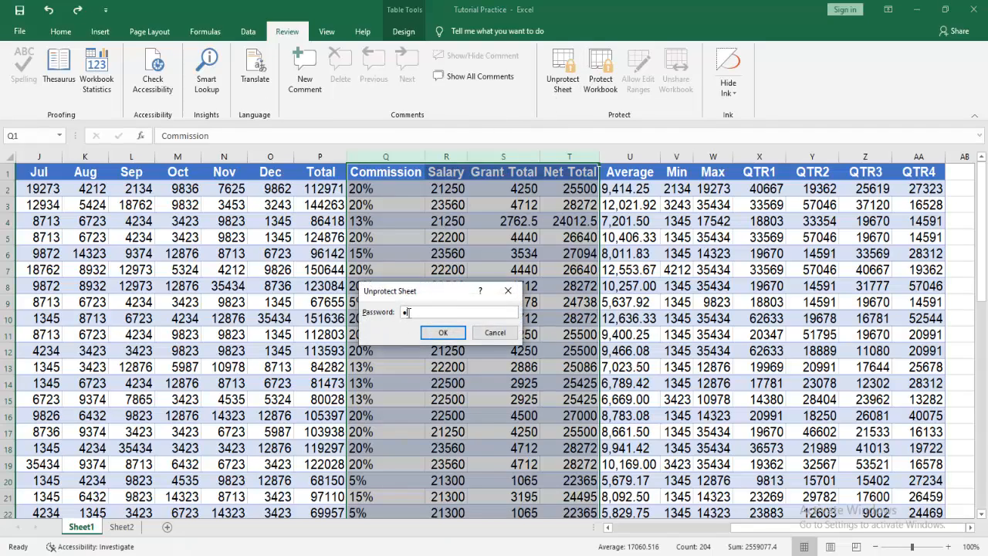
{"action": "left_click", "coordinate": [443, 332]}
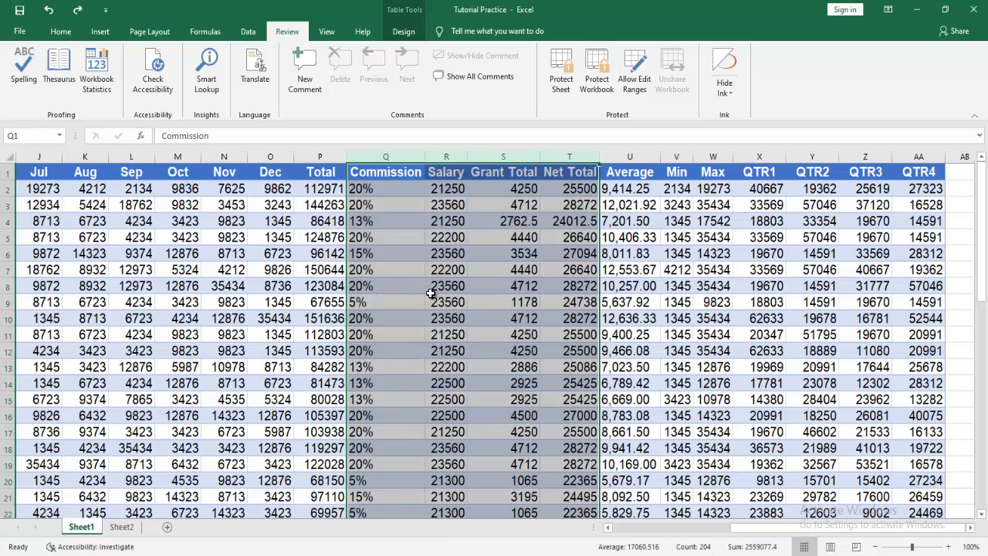
{"action": "left_click", "coordinate": [415, 252]}
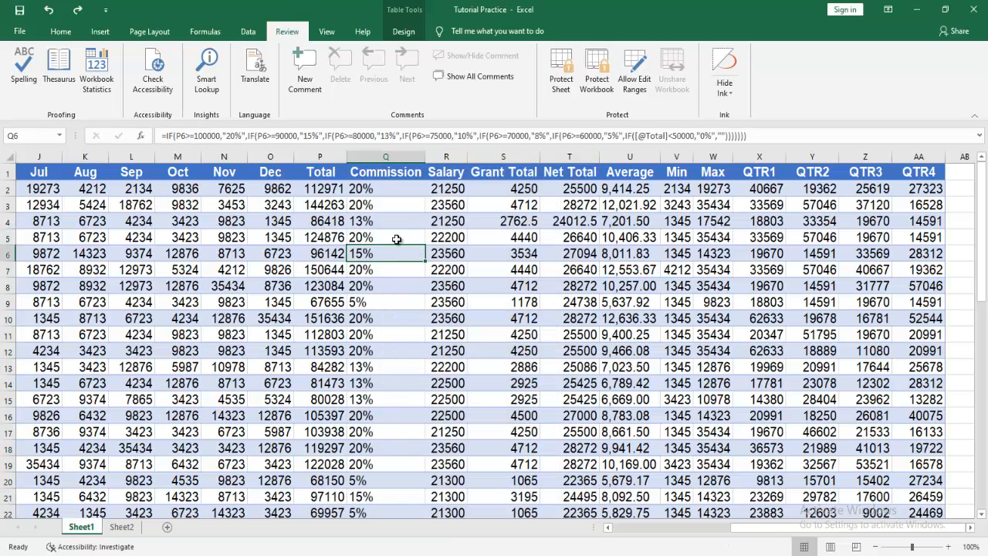
{"action": "left_click", "coordinate": [392, 220]}
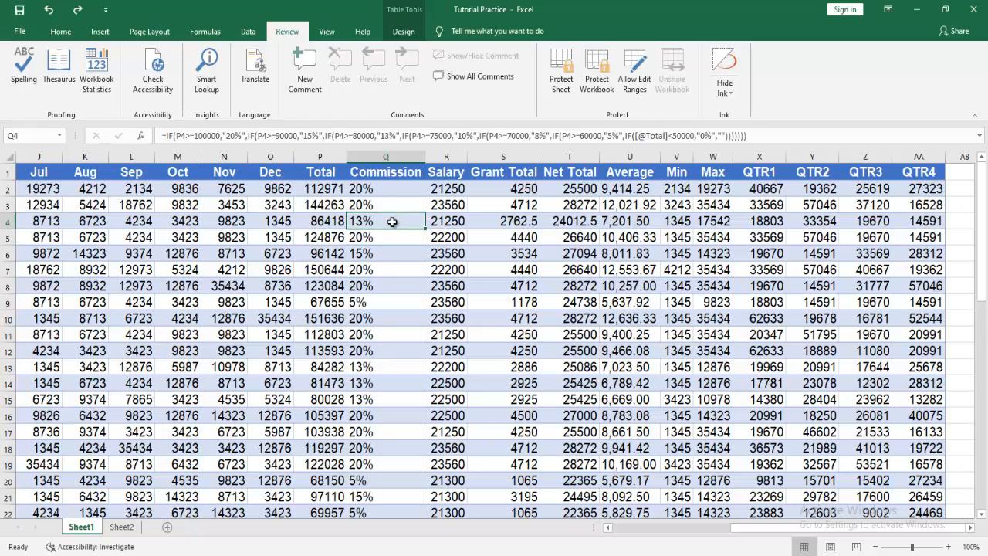
{"action": "type", "text": "15"}
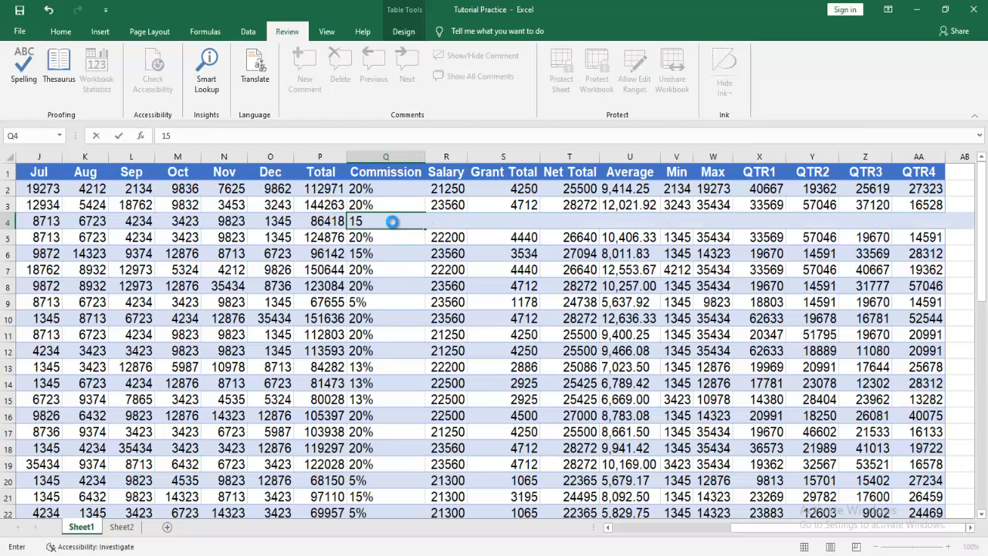
{"action": "key", "text": "Return"}
{"action": "left_click", "coordinate": [392, 221]}
{"action": "type", "text": "15%"}
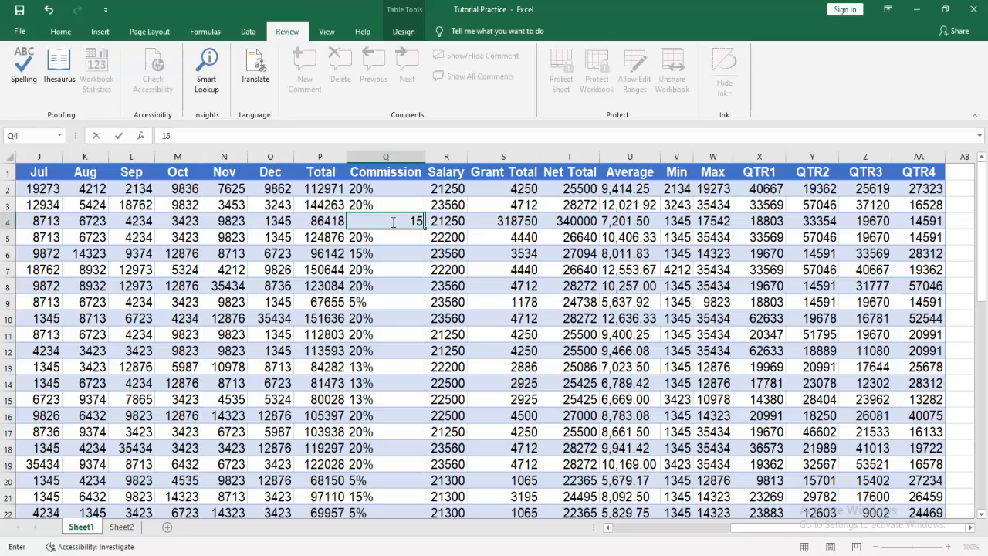
{"action": "key", "text": "Return"}
{"action": "left_click", "coordinate": [392, 222]}
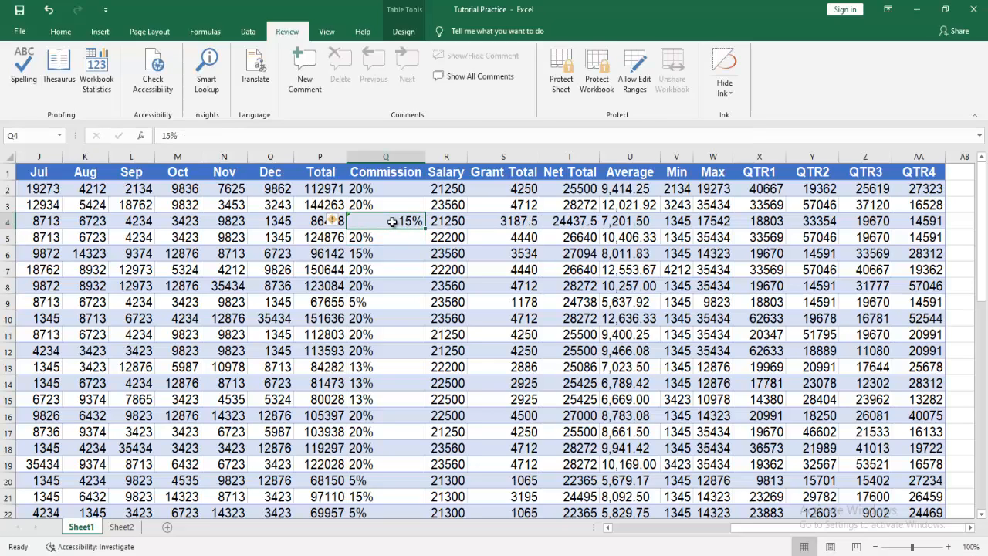
{"action": "key", "text": "ctrl+z"}
{"action": "key", "text": "ctrl+z"}
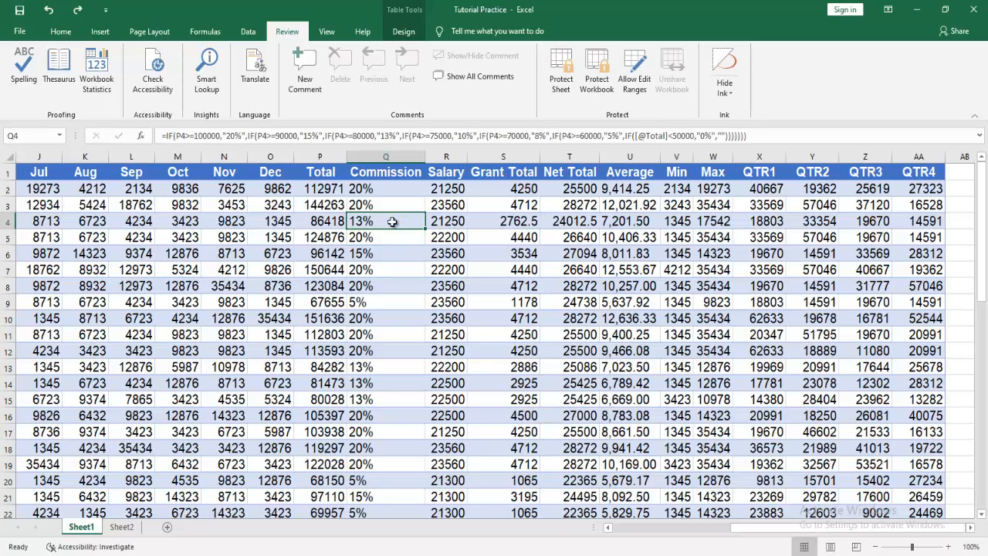
{"action": "key", "text": "Down"}
{"action": "key", "text": "Down"}
{"action": "key", "text": "Up"}
{"action": "key", "text": "Up"}
On Sheet2, select and clear several empty cell blocks, then select the entire worksheet.
{"action": "left_click", "coordinate": [122, 526]}
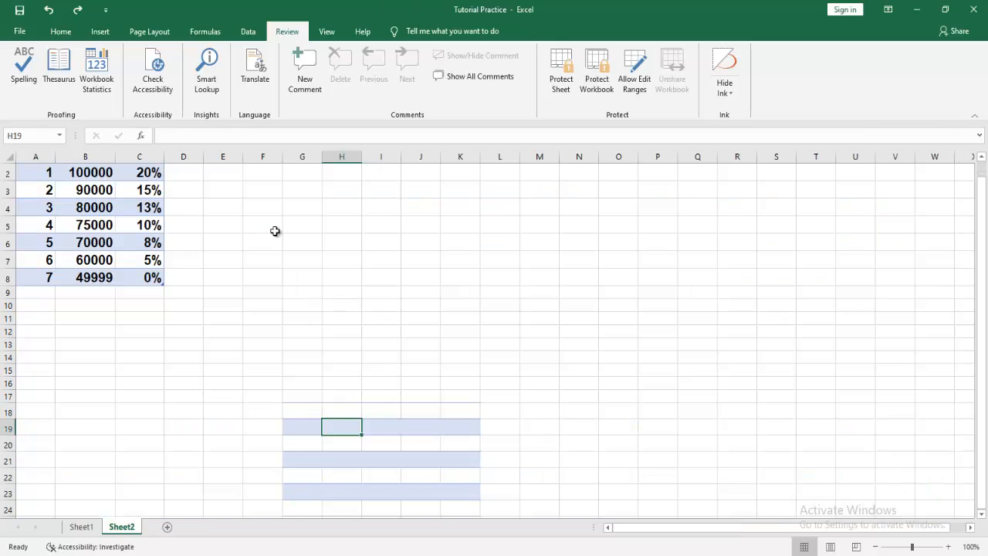
{"action": "left_click_drag", "start_coordinate": [276, 229], "coordinate": [783, 453]}
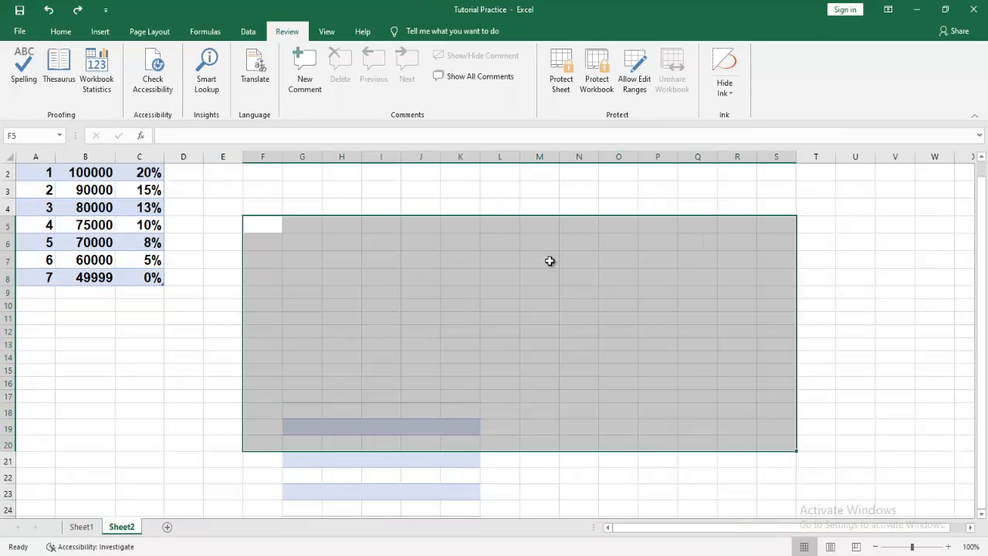
{"action": "left_click_drag", "start_coordinate": [548, 260], "coordinate": [581, 276]}
{"action": "left_click_drag", "start_coordinate": [353, 221], "coordinate": [806, 386]}
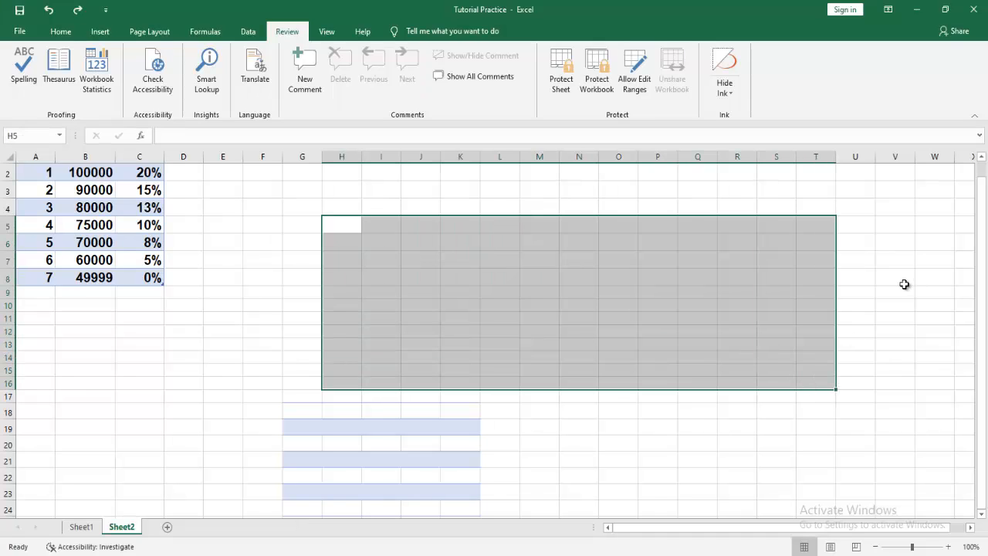
{"action": "left_click", "coordinate": [880, 209]}
{"action": "left_click_drag", "start_coordinate": [880, 206], "coordinate": [406, 398]}
{"action": "left_click_drag", "start_coordinate": [169, 185], "coordinate": [713, 506]}
{"action": "left_click", "coordinate": [816, 189]}
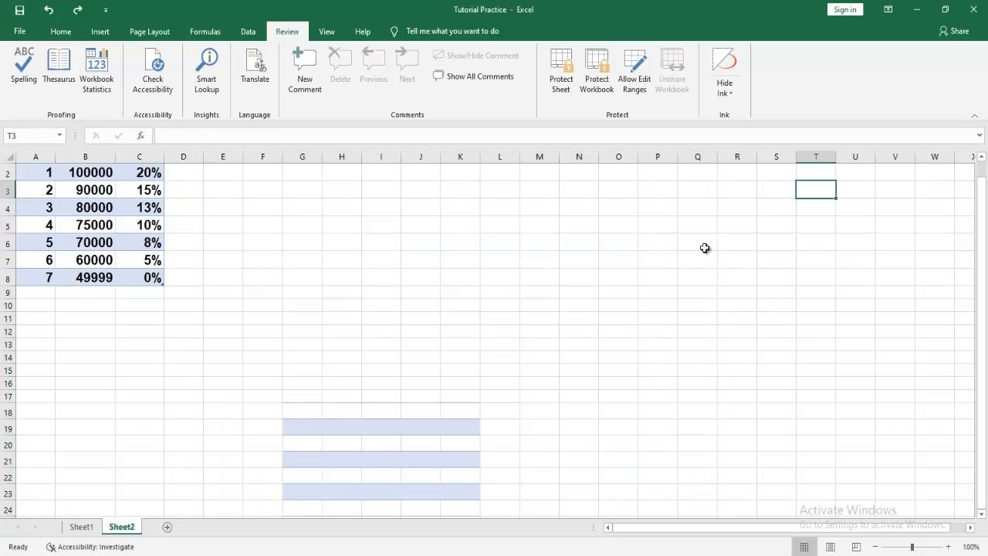
{"action": "left_click_drag", "start_coordinate": [568, 192], "coordinate": [825, 468]}
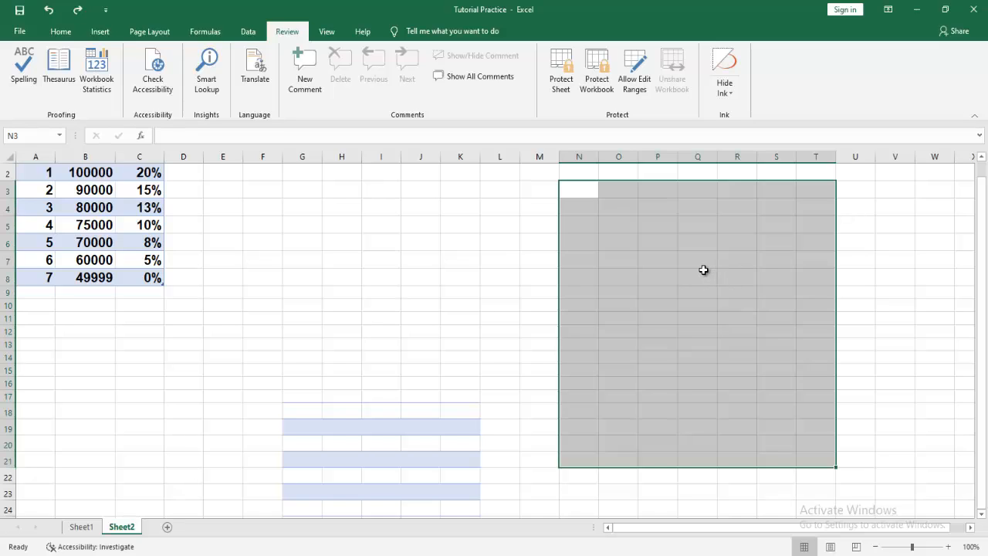
{"action": "left_click", "coordinate": [547, 242]}
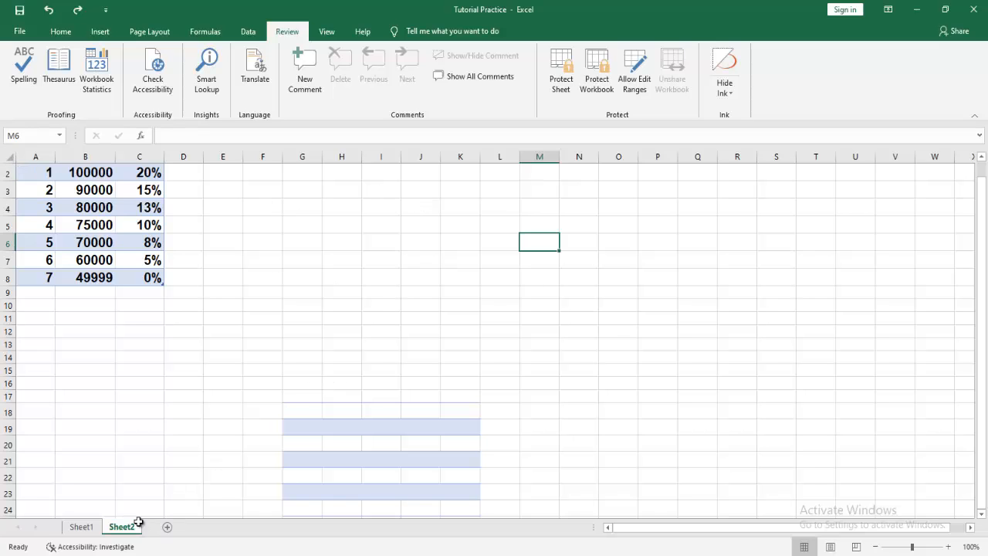
{"action": "left_click", "coordinate": [12, 158]}
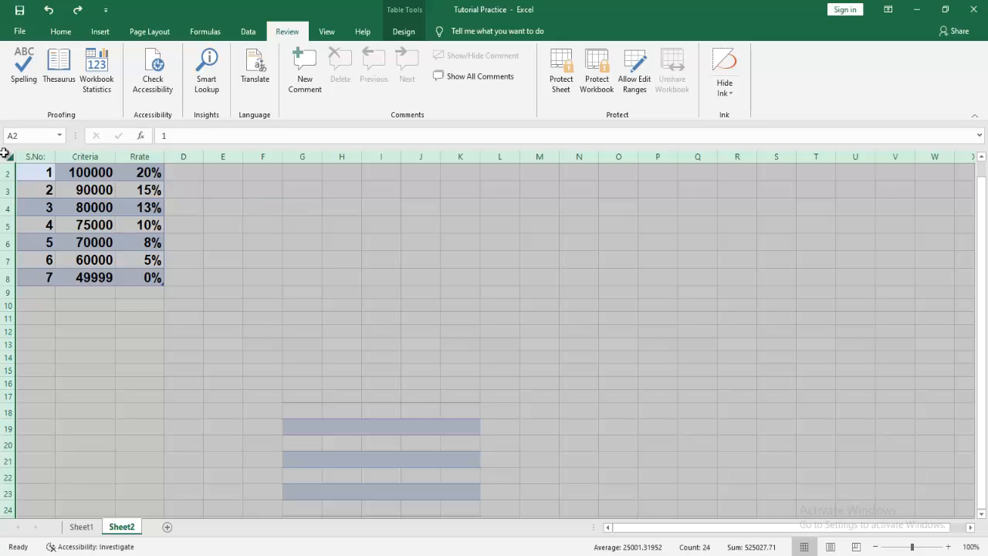
Keep every Sheet2 cell Locked in Format Cells > Protection, then return to Sheet1.
{"action": "right_click", "coordinate": [372, 206]}
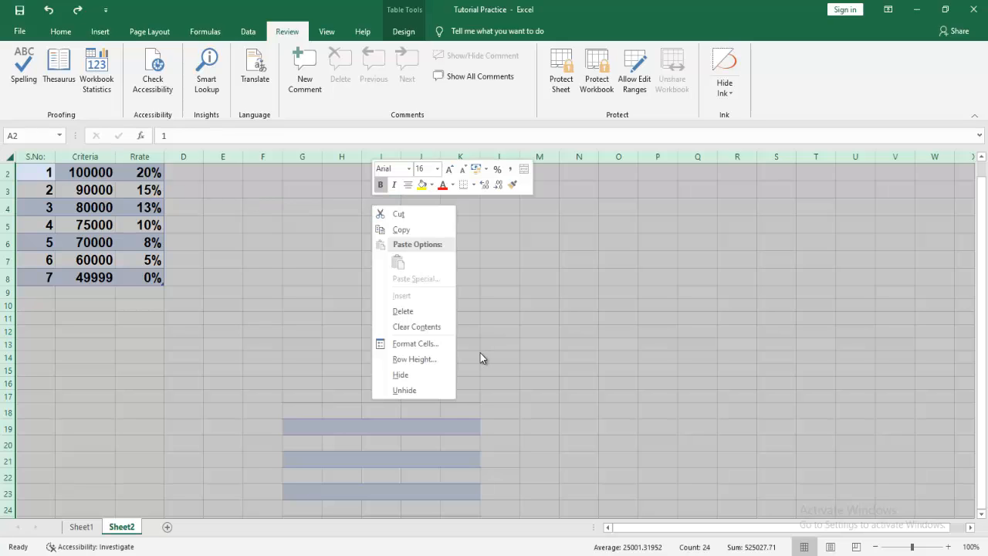
{"action": "left_click", "coordinate": [446, 344]}
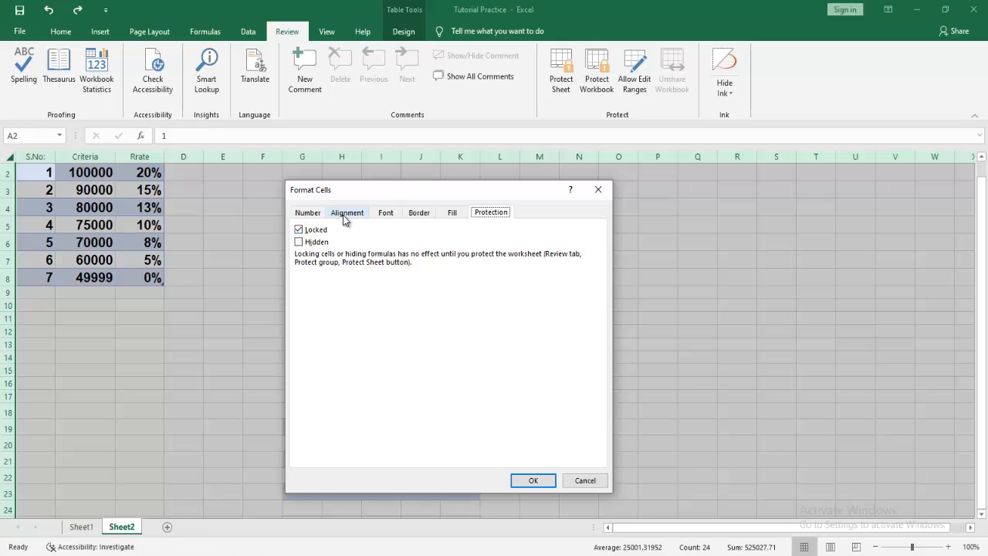
{"action": "left_click", "coordinate": [532, 479]}
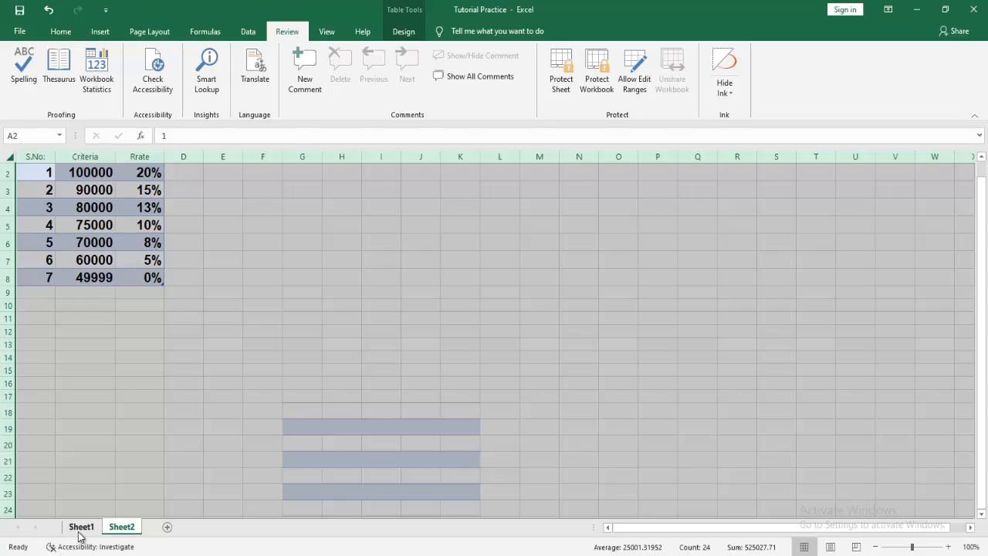
{"action": "left_click", "coordinate": [81, 526]}
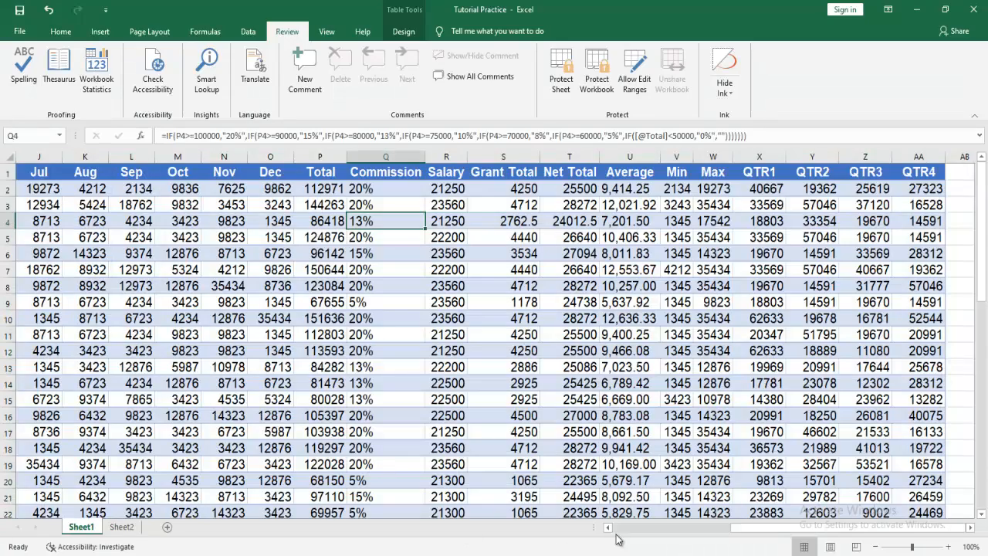
{"action": "scroll", "coordinate": [614, 536], "scroll_direction": "left", "scroll_amount": 5}
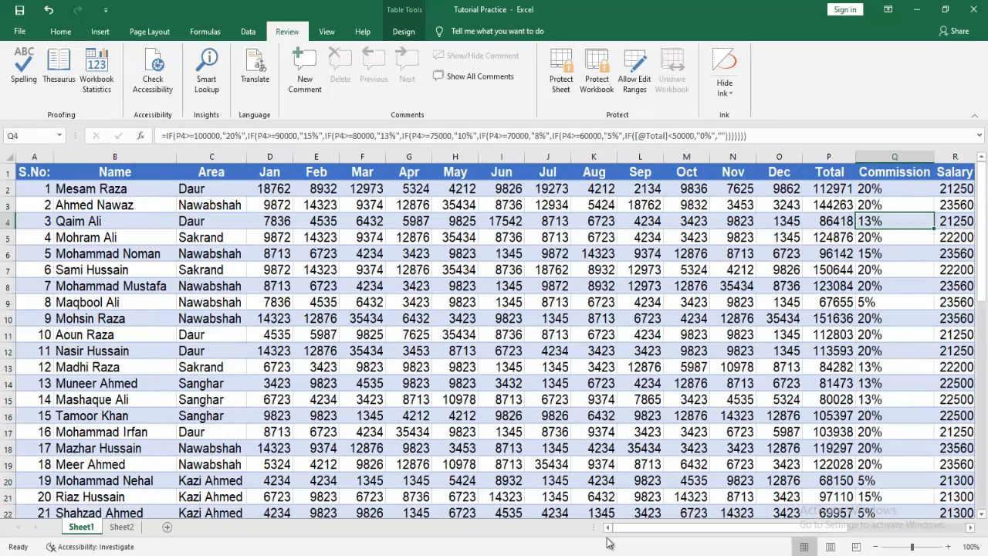
{"action": "left_click_drag", "start_coordinate": [111, 221], "coordinate": [359, 376]}
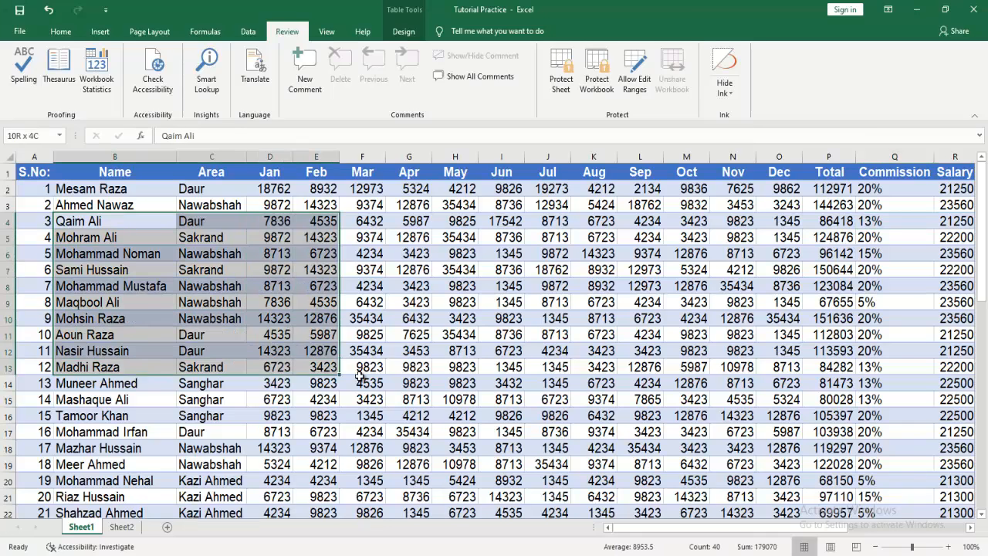
{"action": "left_click_drag", "start_coordinate": [43, 156], "coordinate": [800, 156]}
{"action": "right_click", "coordinate": [272, 269]}
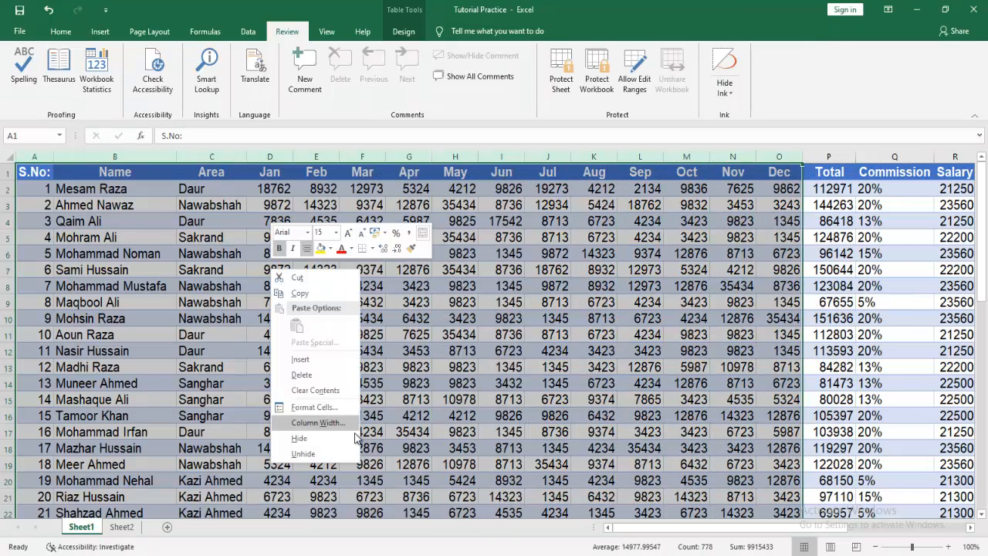
{"action": "left_click", "coordinate": [316, 407]}
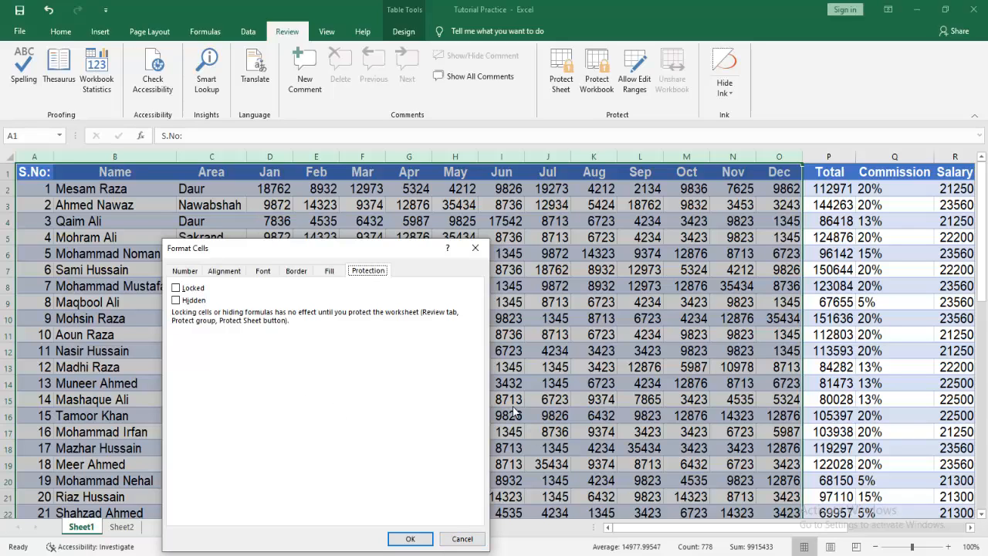
{"action": "left_click", "coordinate": [410, 538]}
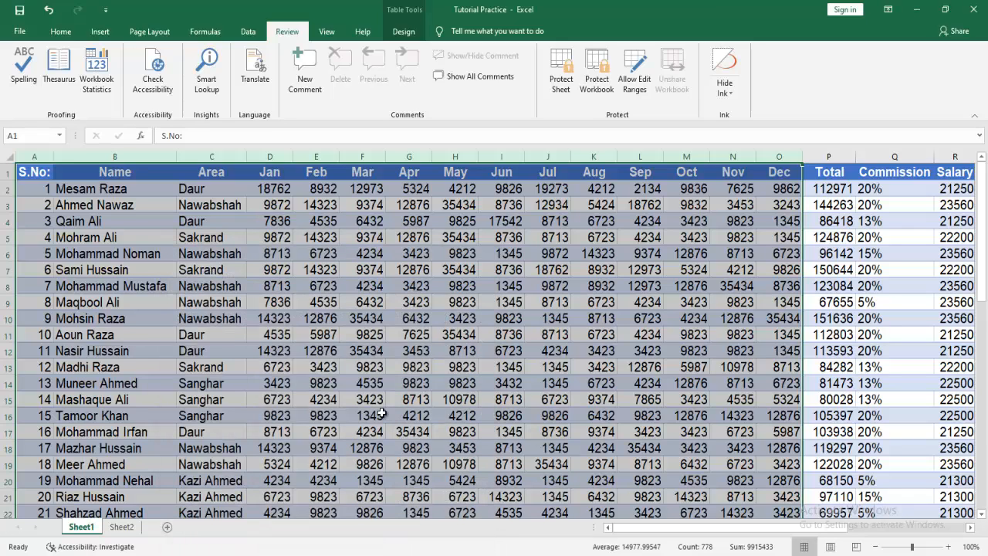
Mark Sheet1's Total through Net Total columns as Locked in Format Cells > Protection.
{"action": "left_click_drag", "start_coordinate": [848, 156], "coordinate": [870, 157]}
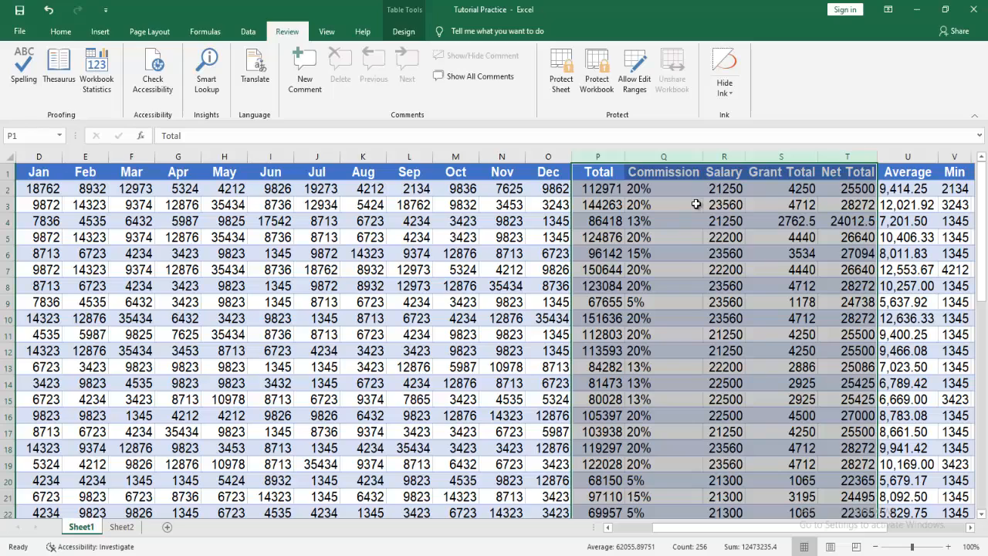
{"action": "right_click", "coordinate": [653, 222]}
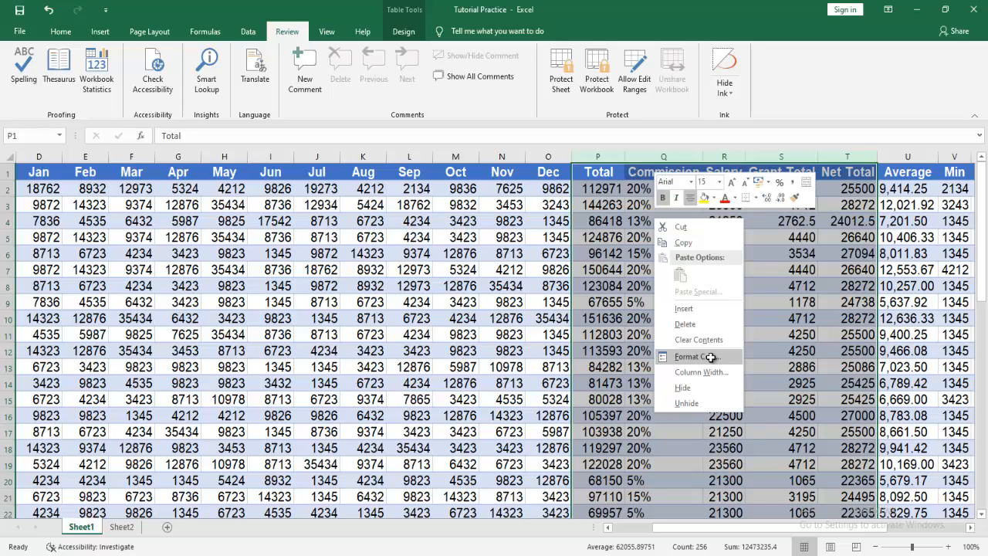
{"action": "left_click", "coordinate": [716, 356]}
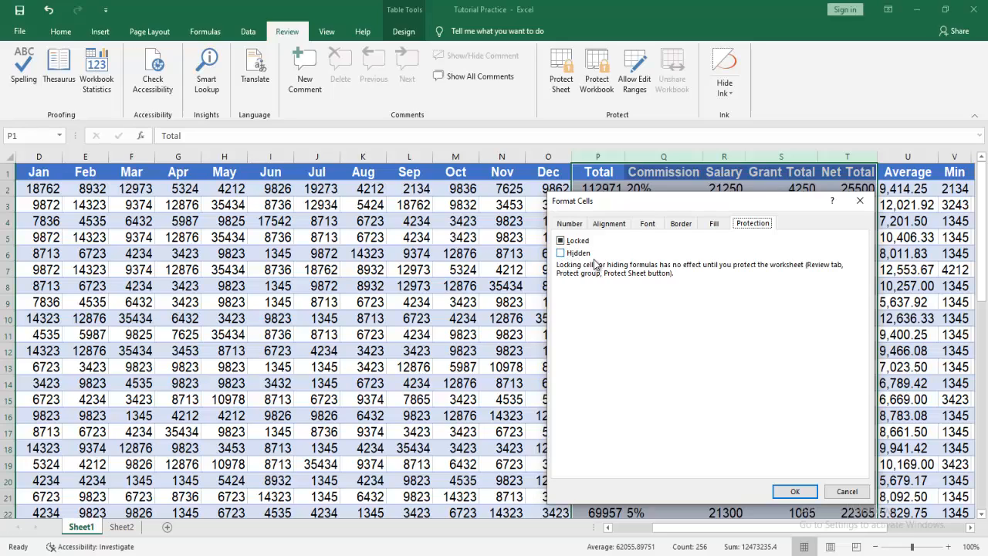
{"action": "left_click", "coordinate": [794, 491]}
Switch to Sheet2 and select the Rate column in column C.
{"action": "left_click", "coordinate": [120, 527]}
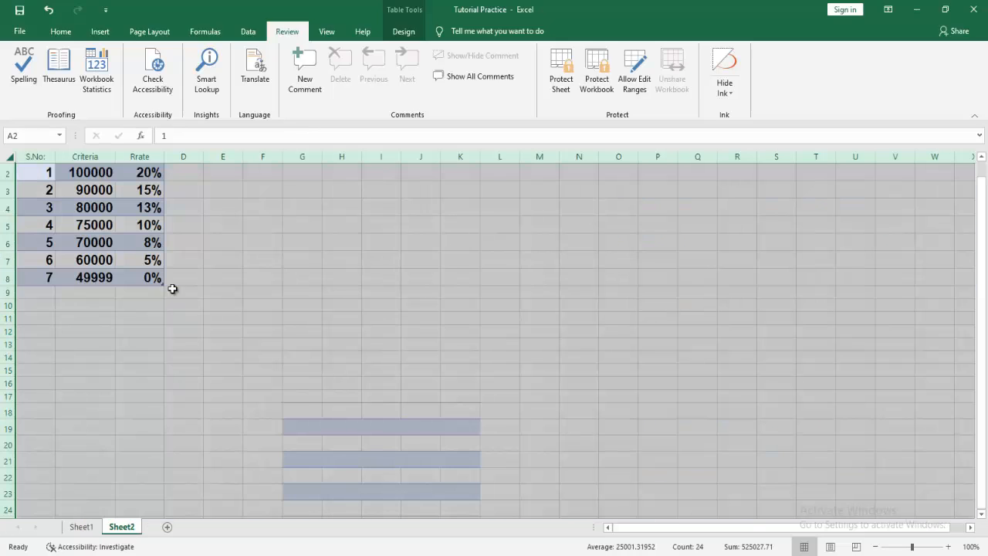
{"action": "left_click", "coordinate": [183, 277]}
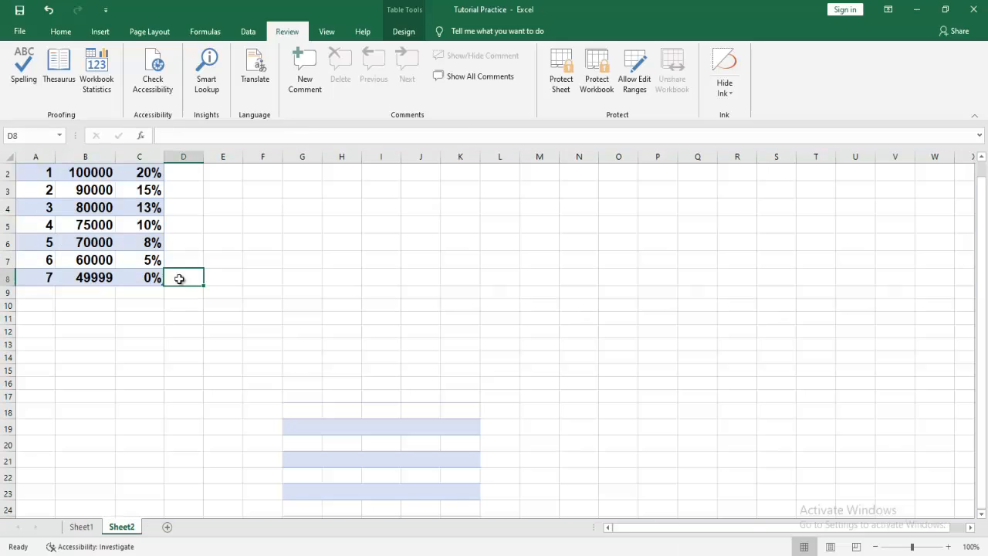
{"action": "left_click", "coordinate": [142, 160]}
{"action": "left_click", "coordinate": [207, 212]}
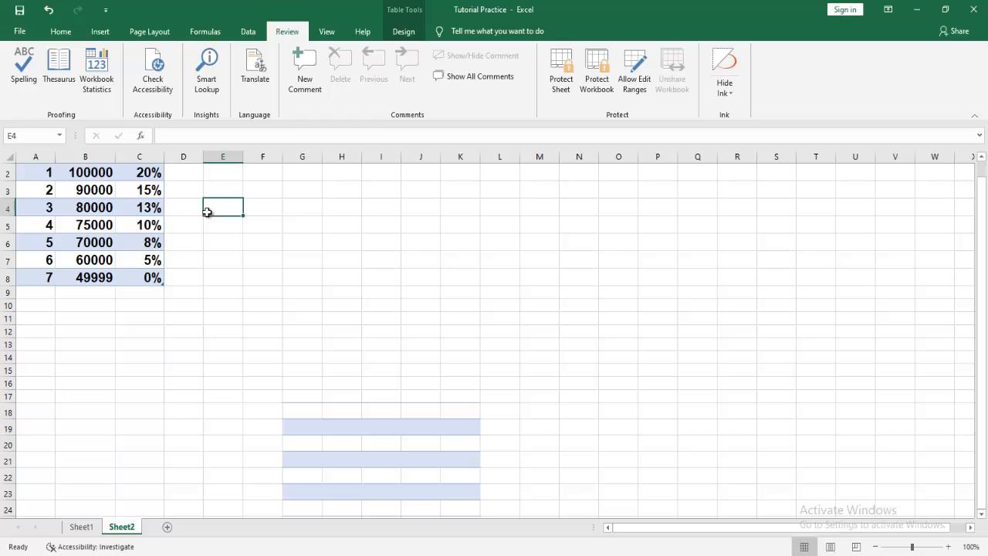
{"action": "left_click", "coordinate": [139, 157]}
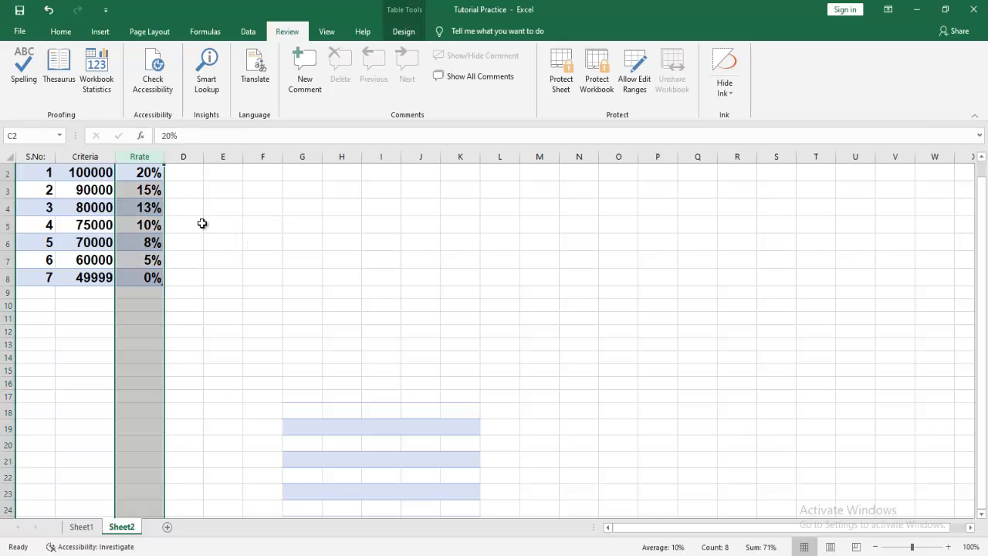
Select the entire Sheet2 and clear the Locked protection option for every cell.
{"action": "left_click", "coordinate": [9, 157]}
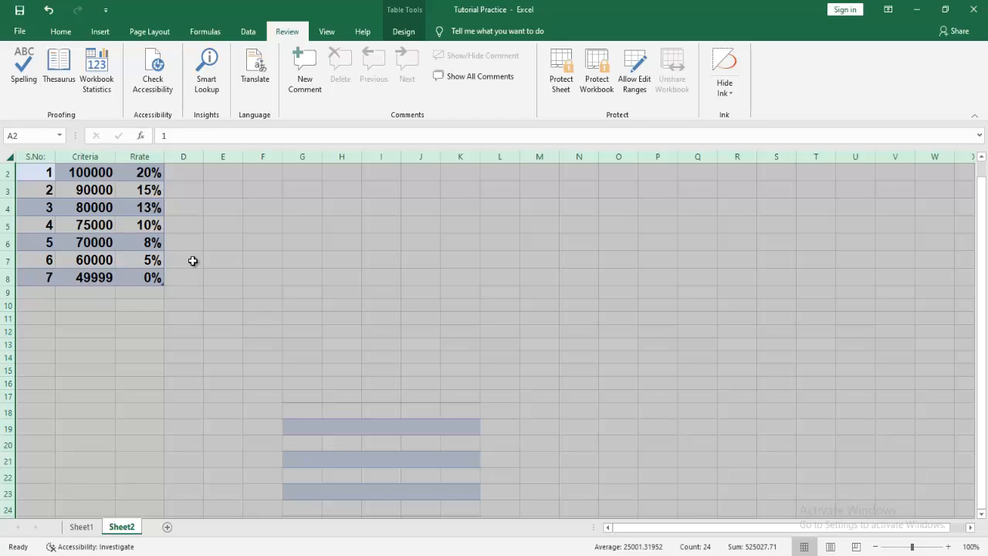
{"action": "right_click", "coordinate": [261, 222]}
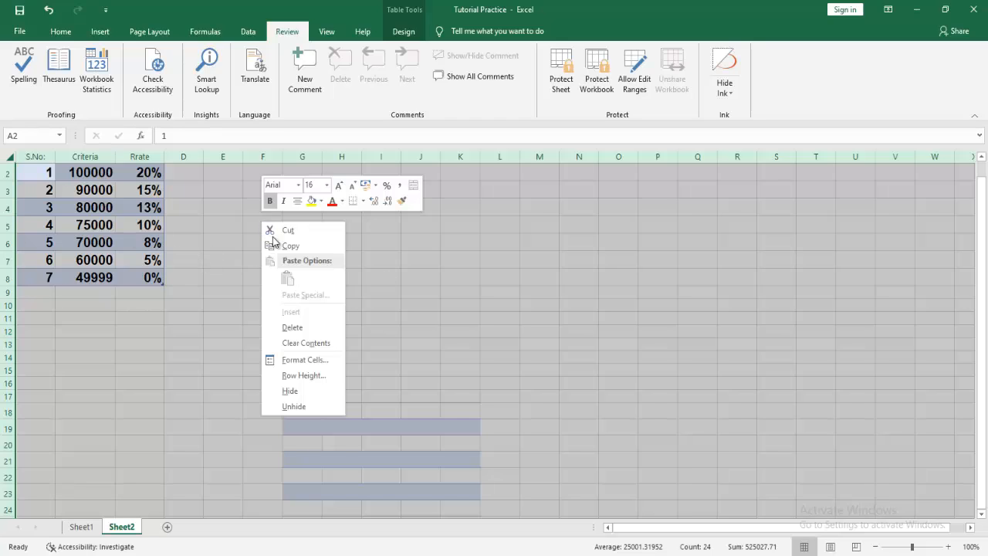
{"action": "left_click", "coordinate": [313, 359]}
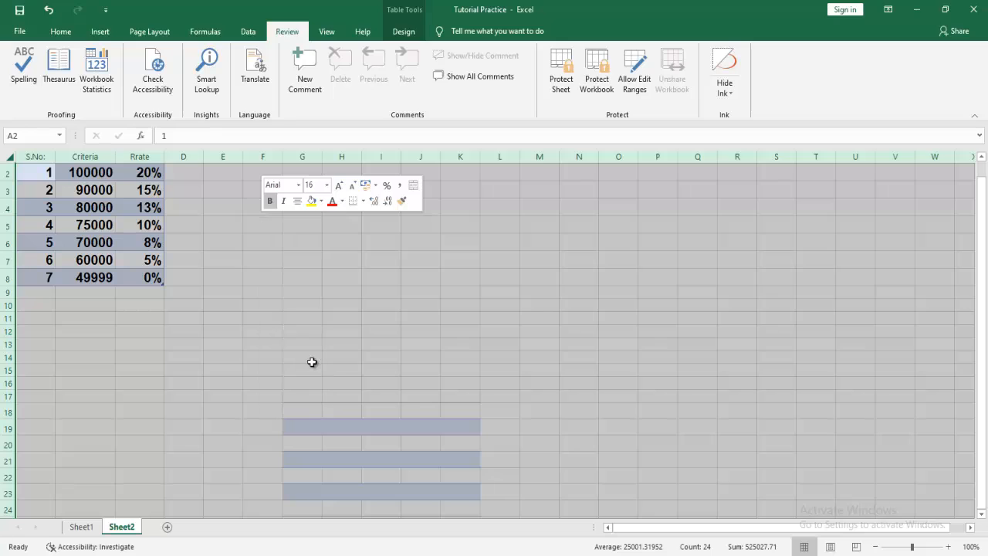
{"action": "left_click", "coordinate": [162, 246]}
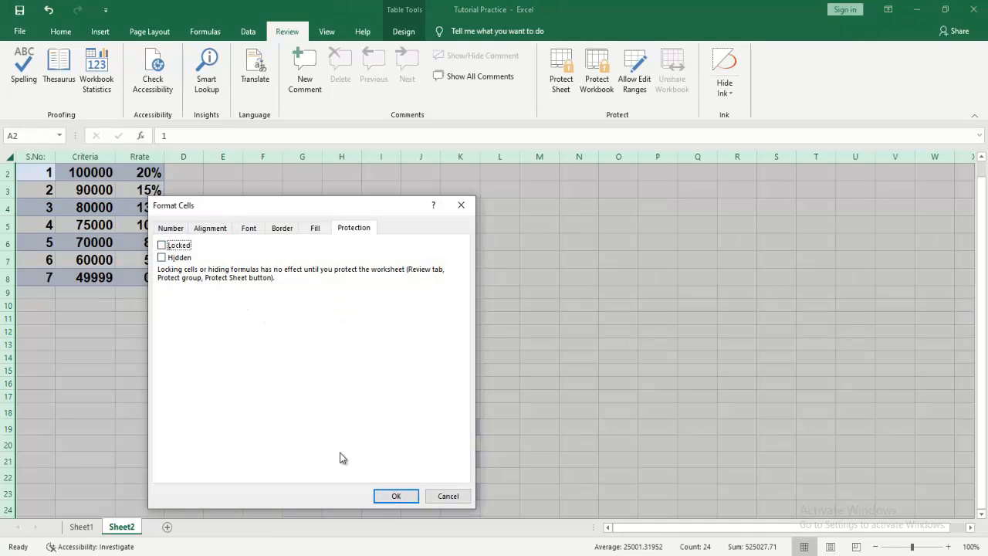
{"action": "left_click", "coordinate": [391, 495]}
{"action": "left_click", "coordinate": [351, 306]}
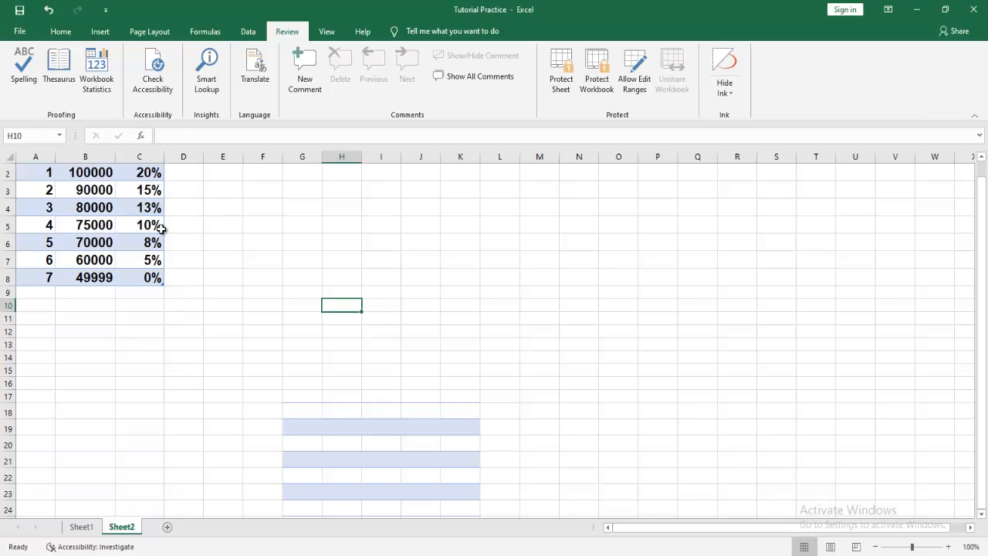
Browse the rate values C2:C8 and settle on the misspelled Rrate header in C1.
{"action": "left_click", "coordinate": [137, 191]}
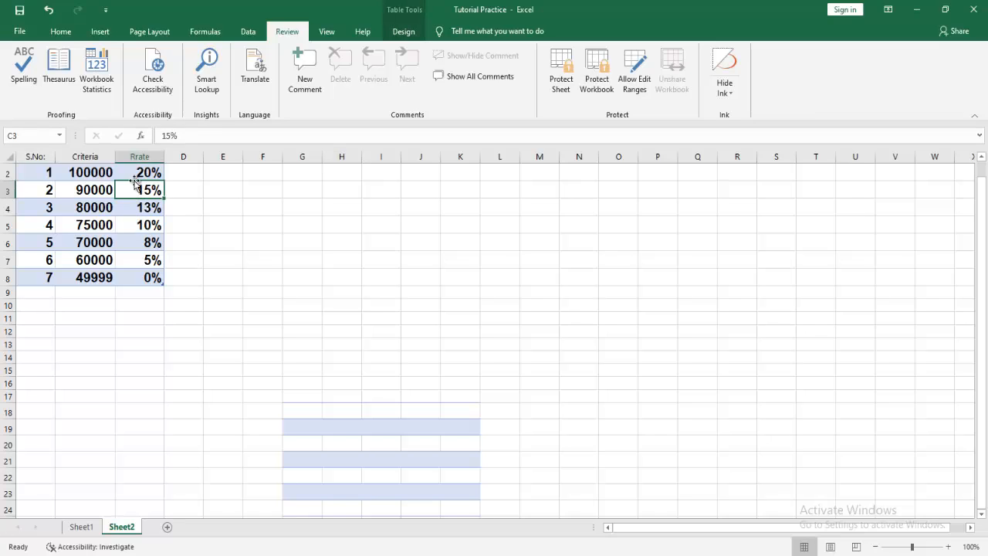
{"action": "left_click", "coordinate": [135, 173]}
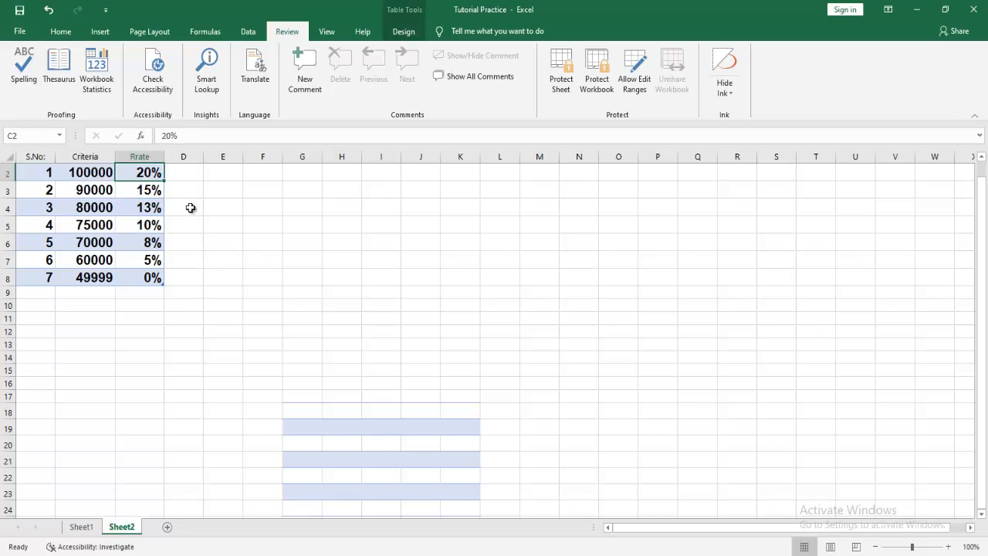
{"action": "left_click", "coordinate": [135, 161]}
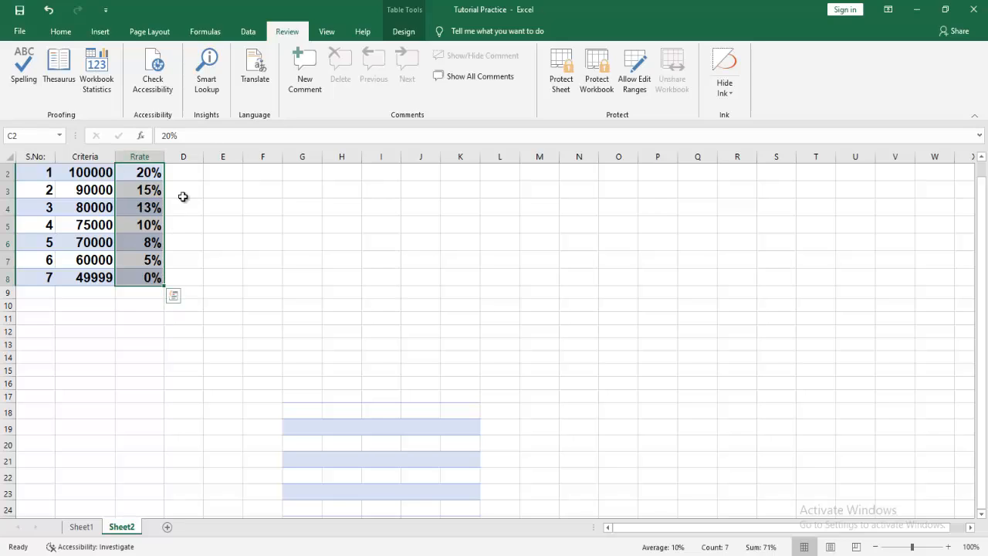
{"action": "left_click", "coordinate": [122, 190]}
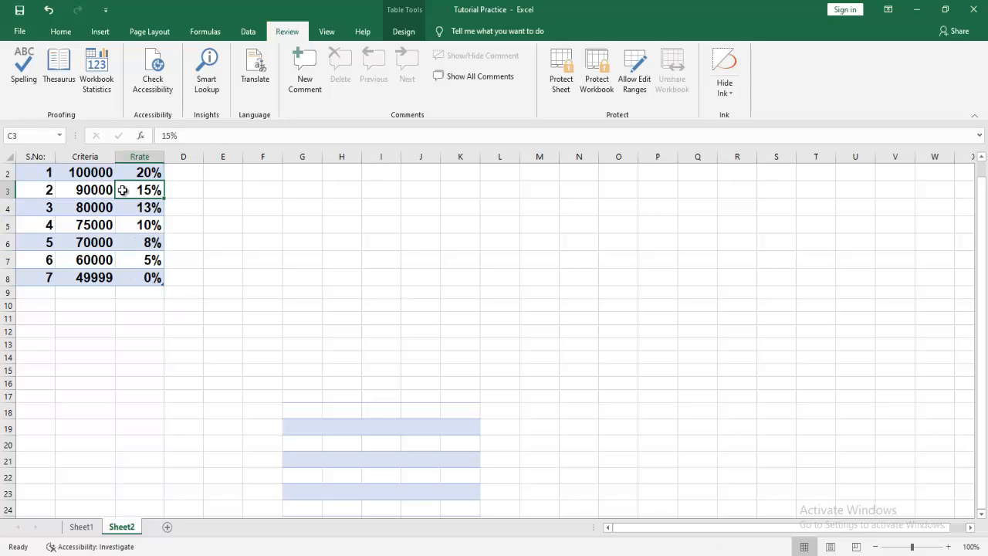
{"action": "key", "text": "Up"}
{"action": "scroll", "coordinate": [122, 190], "scroll_direction": "up", "scroll_amount": 1}
{"action": "key", "text": "Up"}
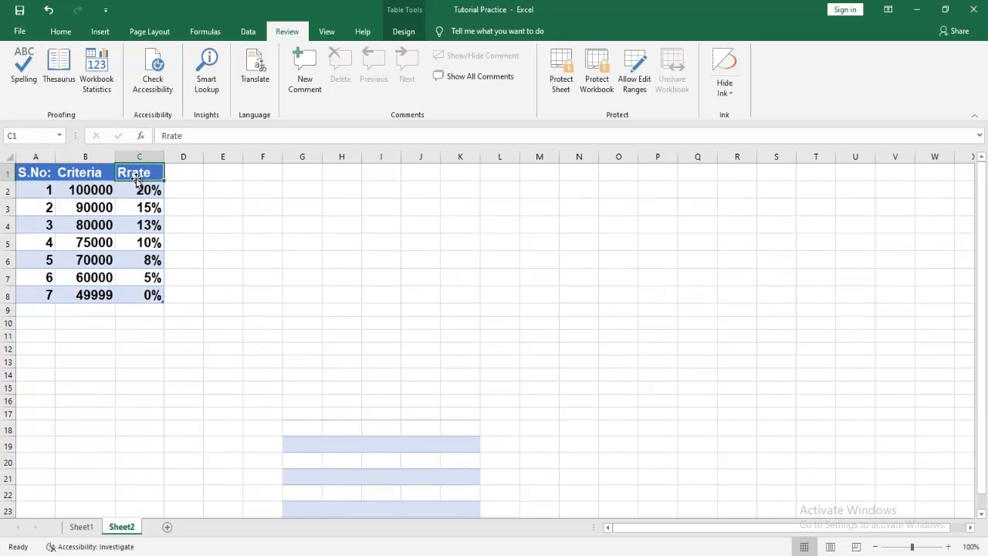
{"action": "key", "text": "ctrl+shift+Down"}
{"action": "left_click", "coordinate": [135, 174]}
Change header C1 from Rrate to Rate, then select the rate values C2:C8.
{"action": "double_click", "coordinate": [135, 173]}
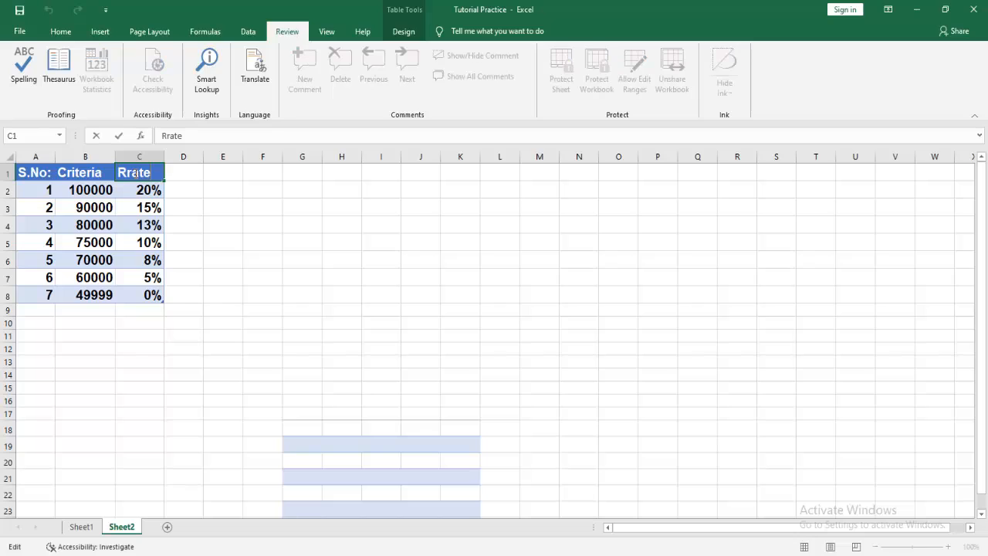
{"action": "key", "text": "Return"}
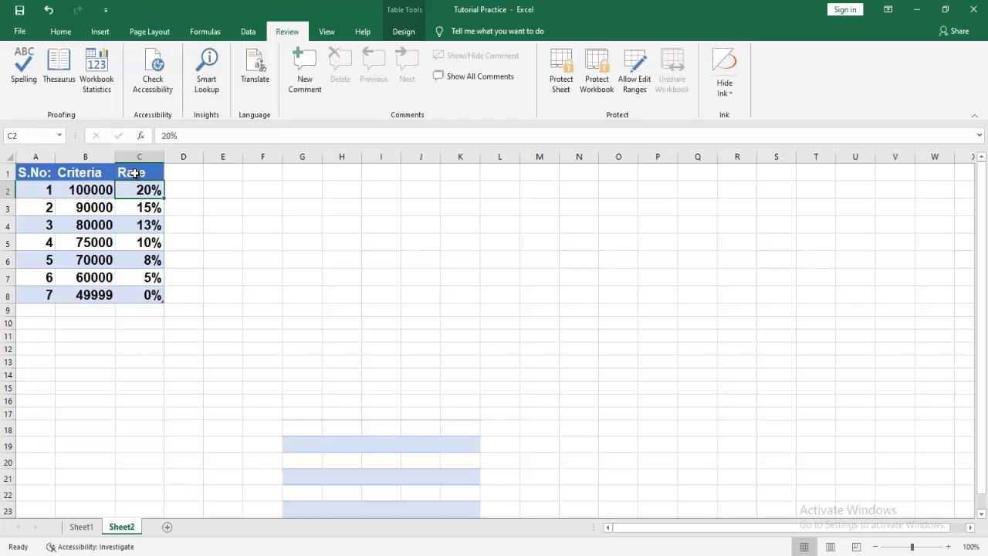
{"action": "left_click", "coordinate": [138, 157]}
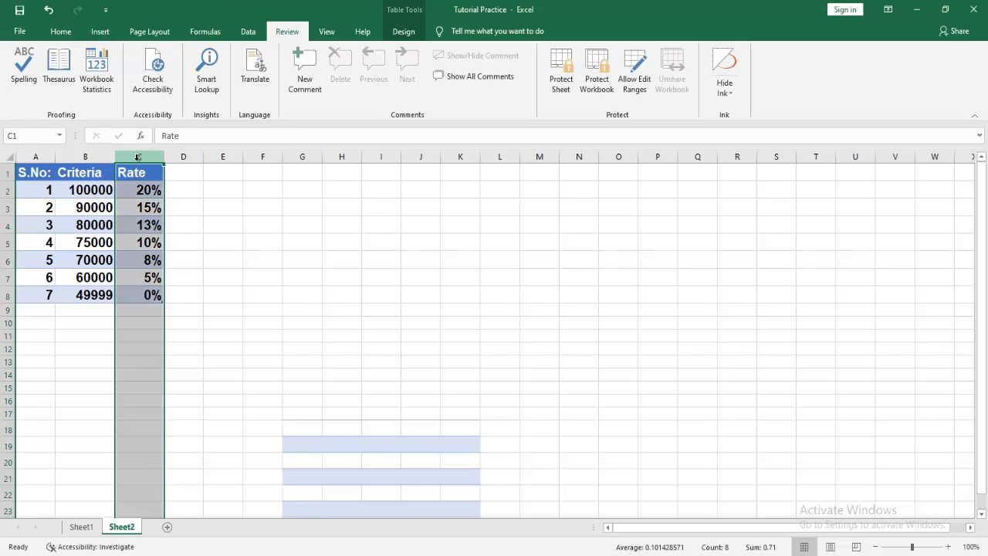
{"action": "left_click", "coordinate": [207, 224]}
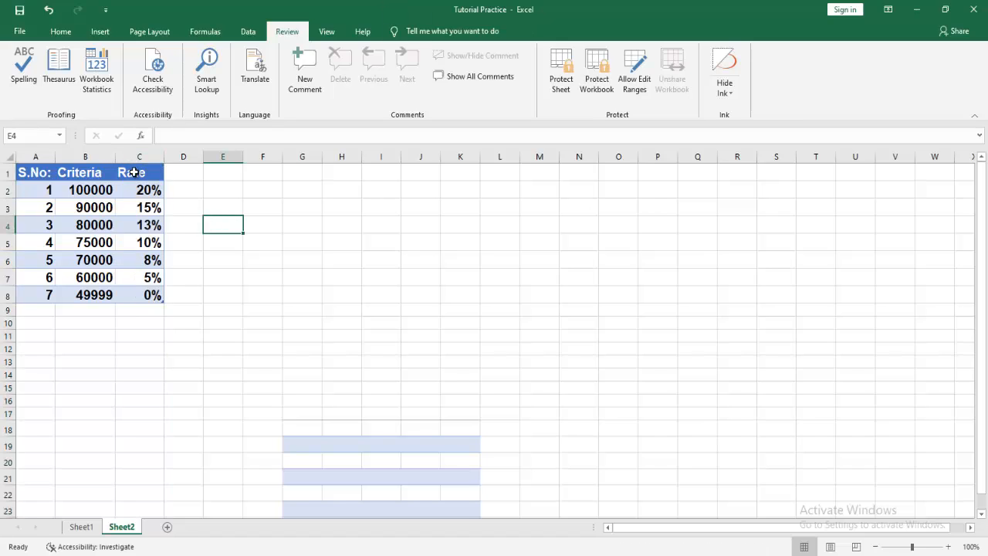
{"action": "left_click_drag", "start_coordinate": [133, 172], "coordinate": [136, 290]}
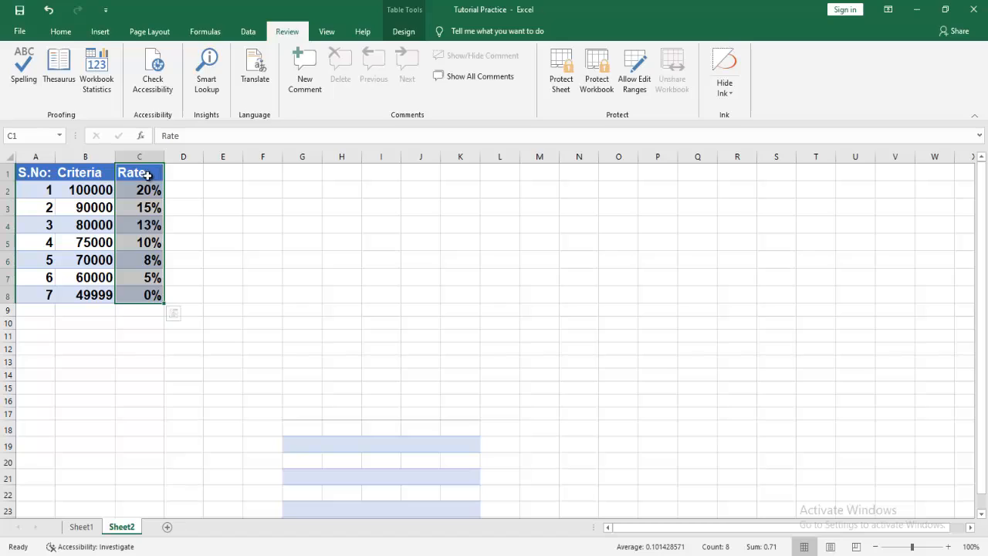
{"action": "left_click_drag", "start_coordinate": [146, 190], "coordinate": [136, 291]}
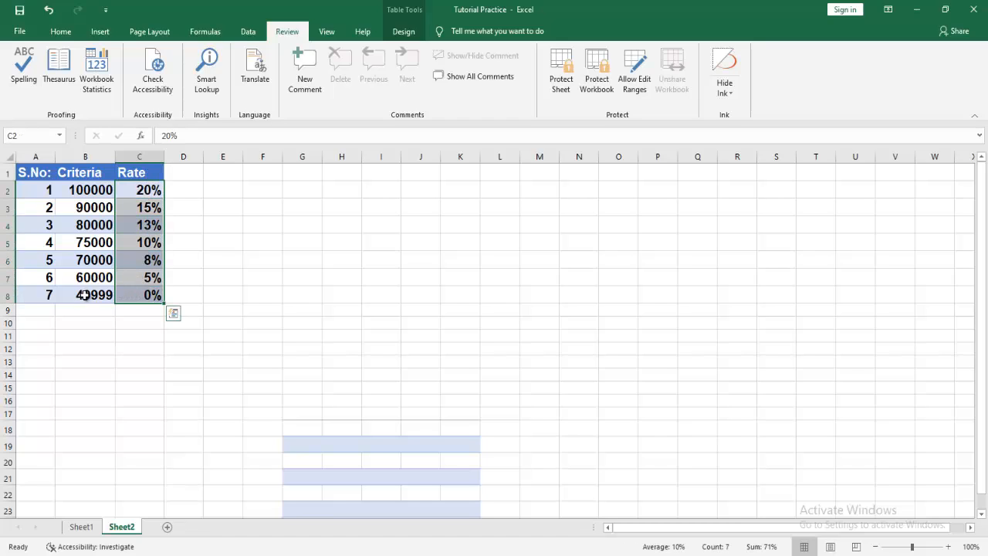
Set the selected rate values C2:C8 to Locked in Format Cells protection.
{"action": "right_click", "coordinate": [139, 195]}
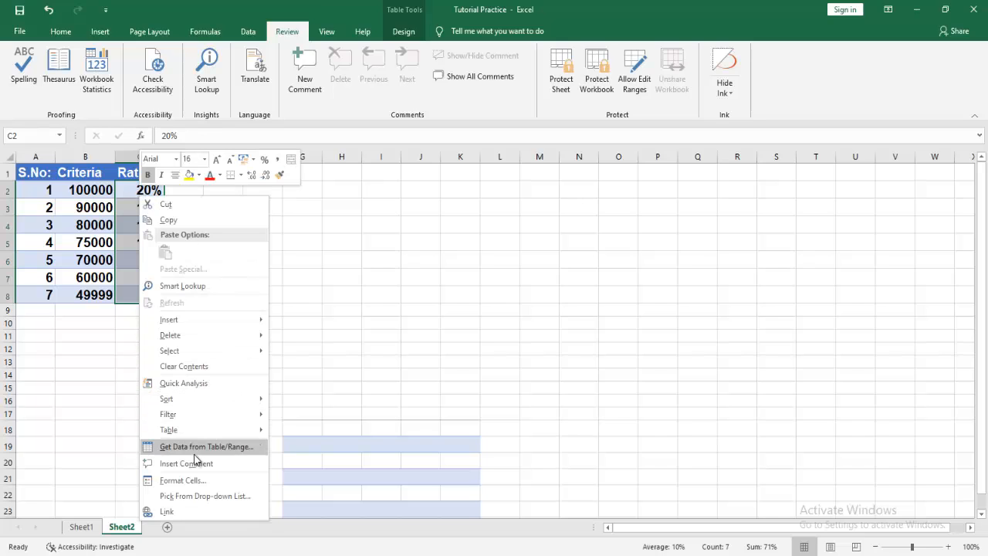
{"action": "left_click", "coordinate": [186, 480]}
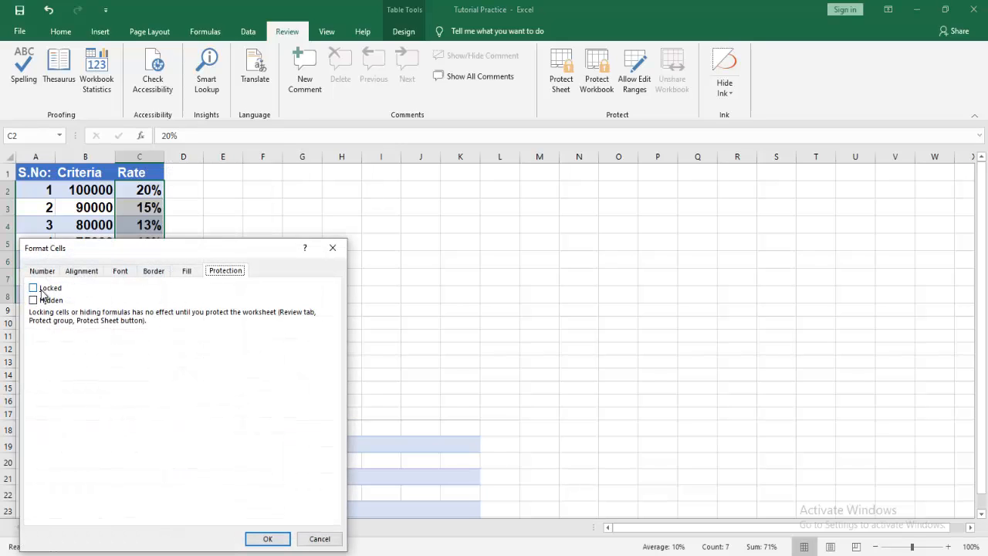
{"action": "left_click", "coordinate": [35, 287]}
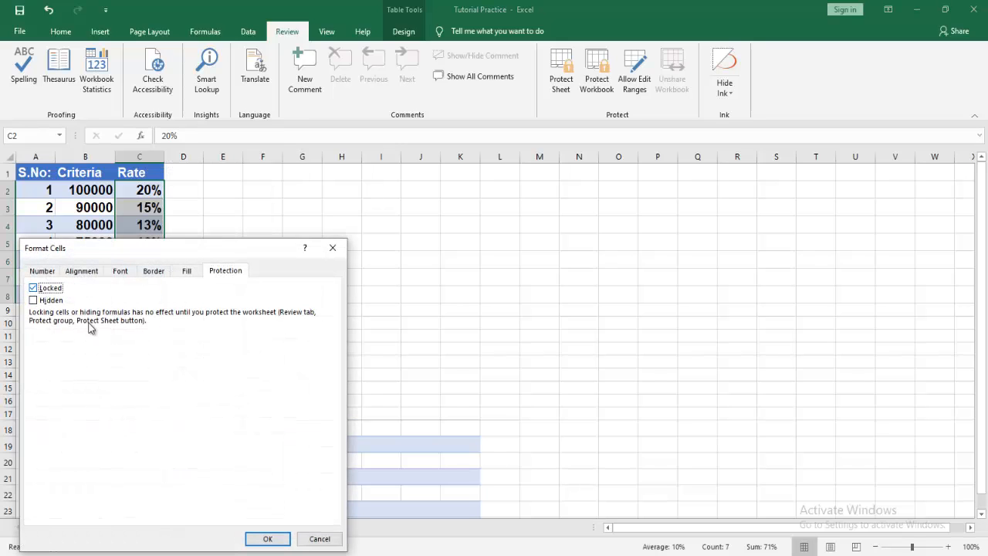
{"action": "left_click", "coordinate": [270, 537]}
{"action": "left_click", "coordinate": [284, 365]}
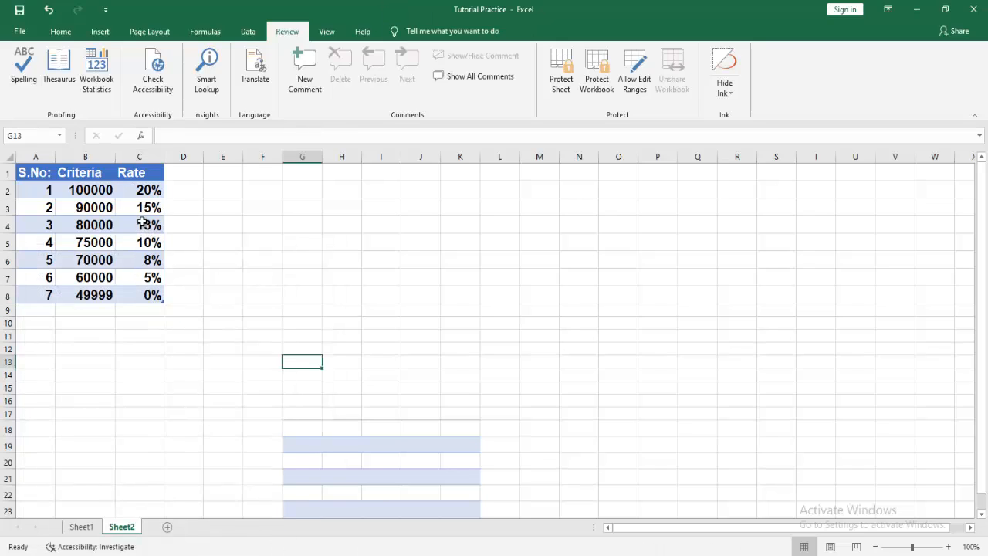
Test-enter 23 in C4, undo it back to 13%, then reselect C2:C8.
{"action": "left_click", "coordinate": [143, 223]}
{"action": "type", "text": "23"}
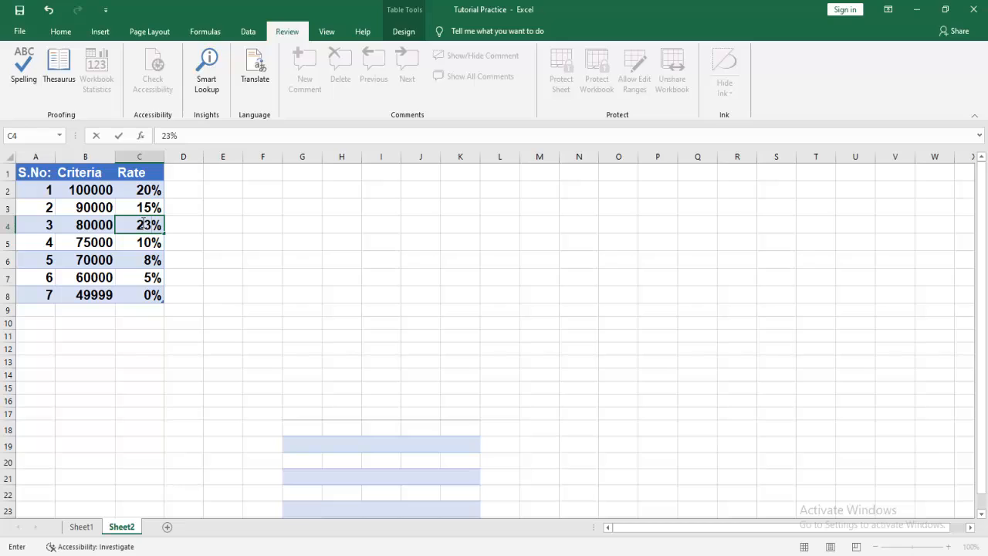
{"action": "key", "text": "Return"}
{"action": "key", "text": "ctrl+z"}
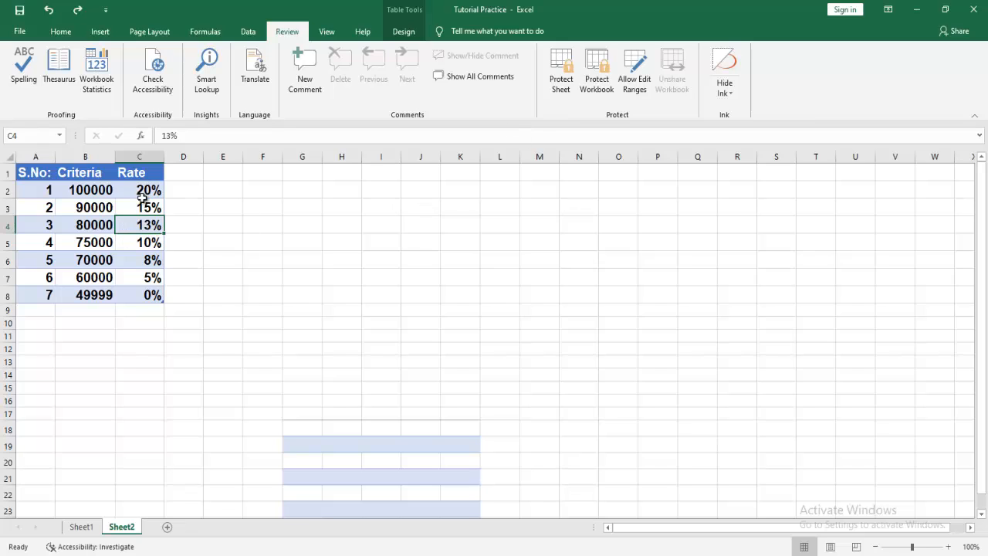
{"action": "left_click_drag", "start_coordinate": [144, 191], "coordinate": [152, 297]}
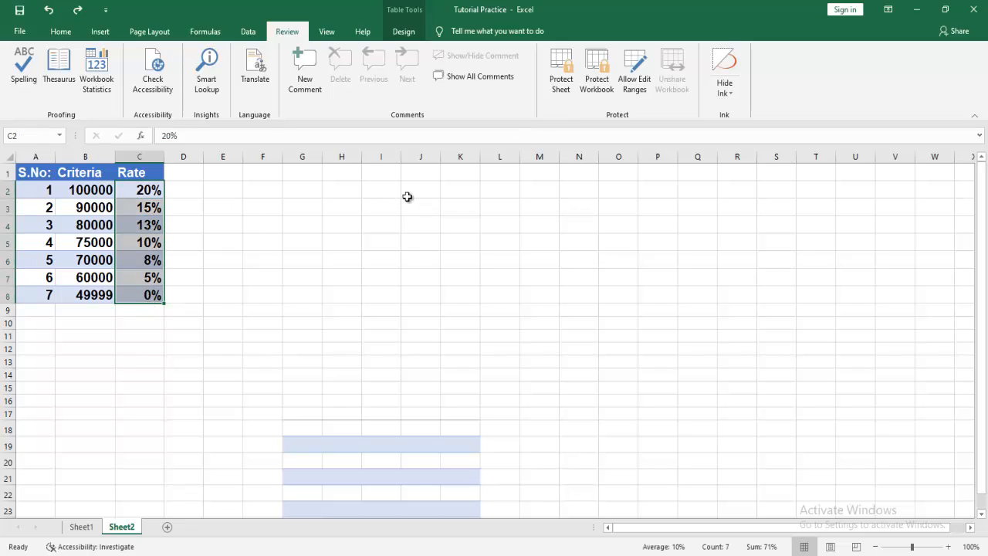
Protect Sheet2 with a password, confirming it, then select empty cell E2.
{"action": "left_click", "coordinate": [559, 77]}
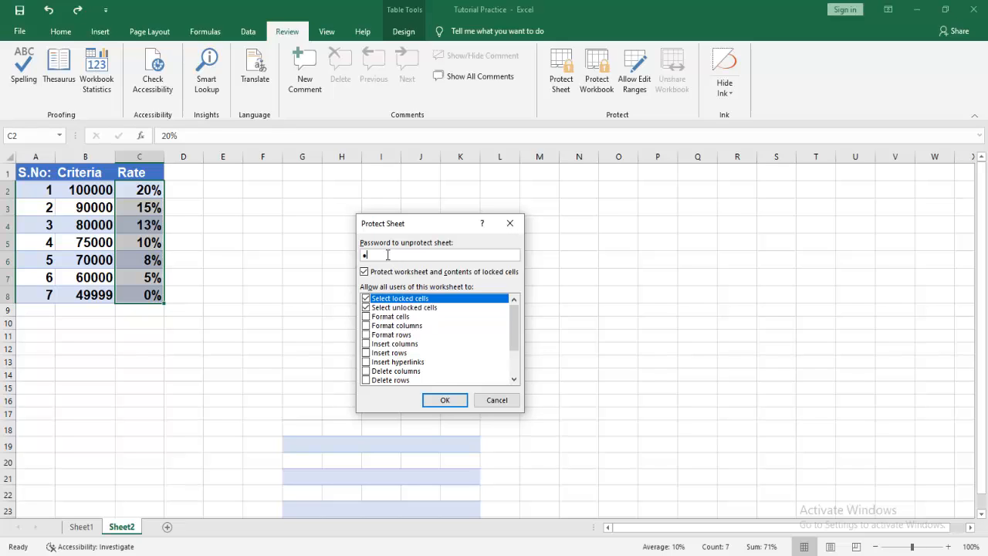
{"action": "key", "text": "Return"}
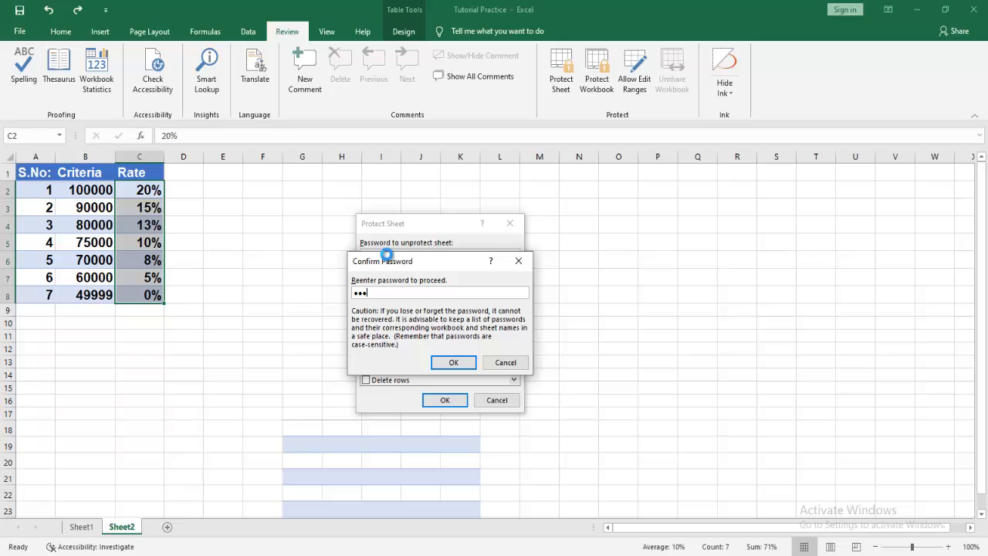
{"action": "key", "text": "Return"}
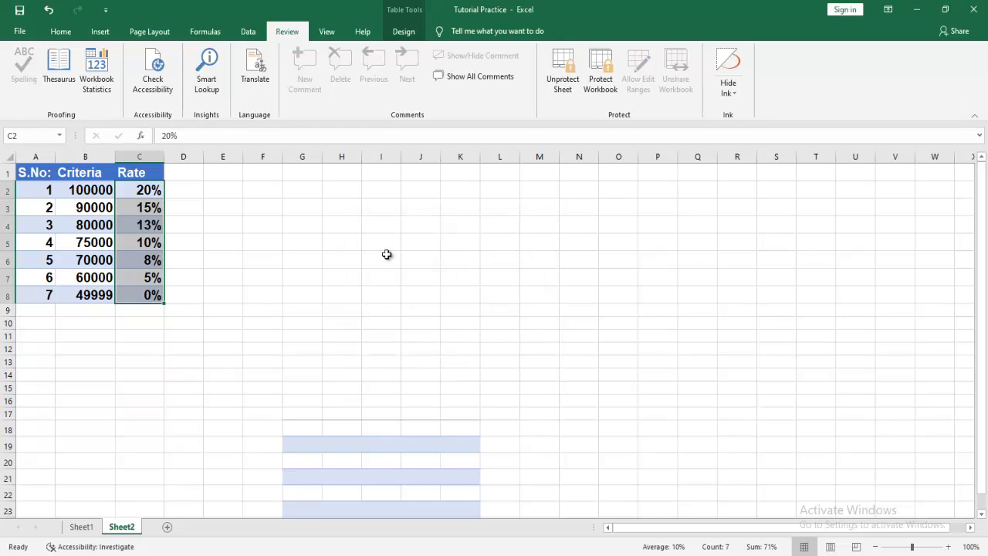
{"action": "left_click", "coordinate": [219, 194]}
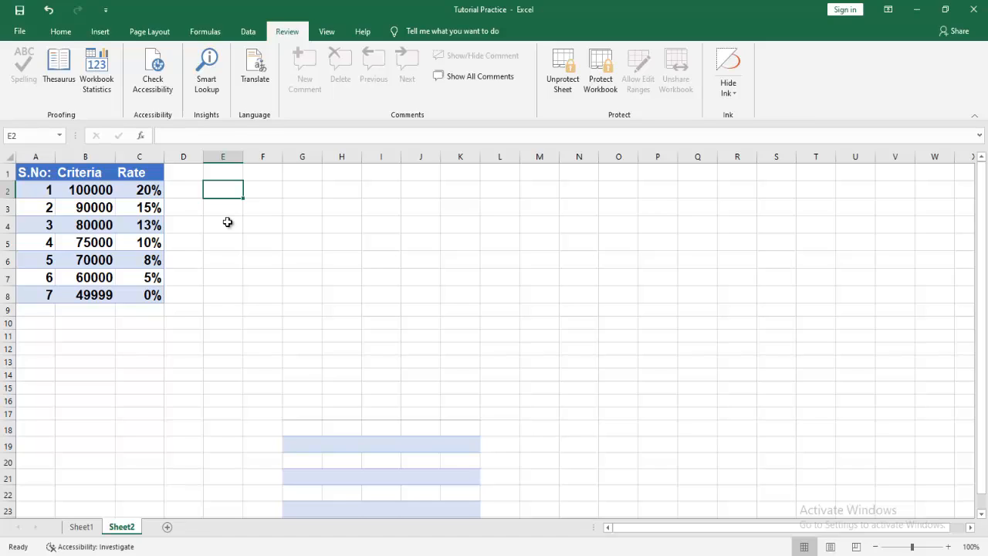
Enter abc in unlocked cell E2, then verify deleting the locked 13% rate in C4 is refused.
{"action": "type", "text": "abc"}
{"action": "key", "text": "Return"}
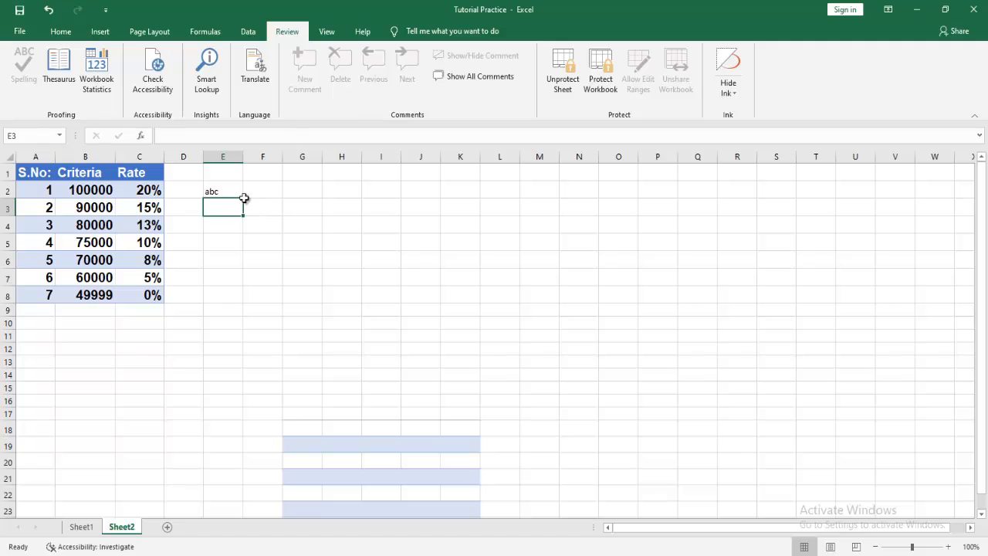
{"action": "left_click", "coordinate": [148, 191]}
{"action": "left_click_drag", "start_coordinate": [143, 210], "coordinate": [152, 295]}
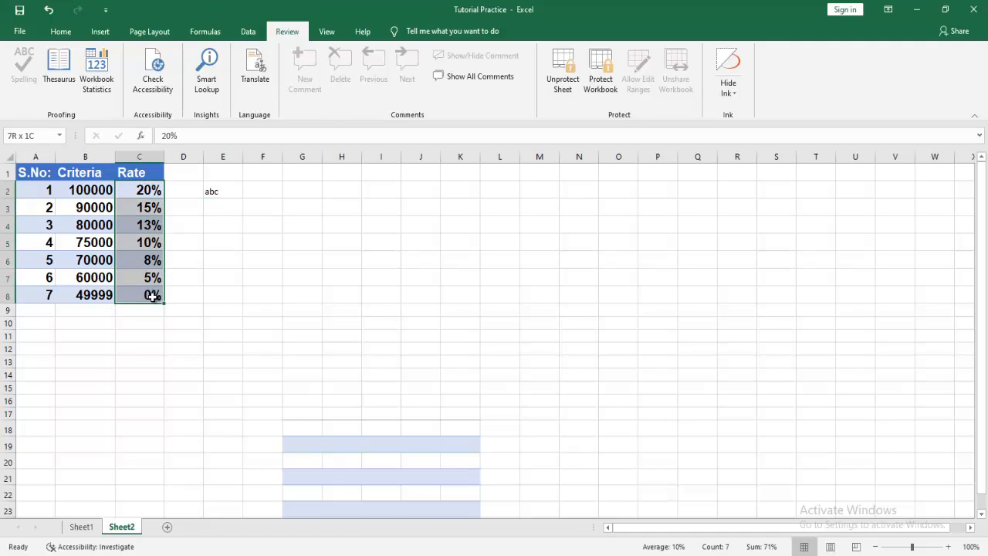
{"action": "left_click", "coordinate": [224, 259]}
{"action": "left_click", "coordinate": [141, 225]}
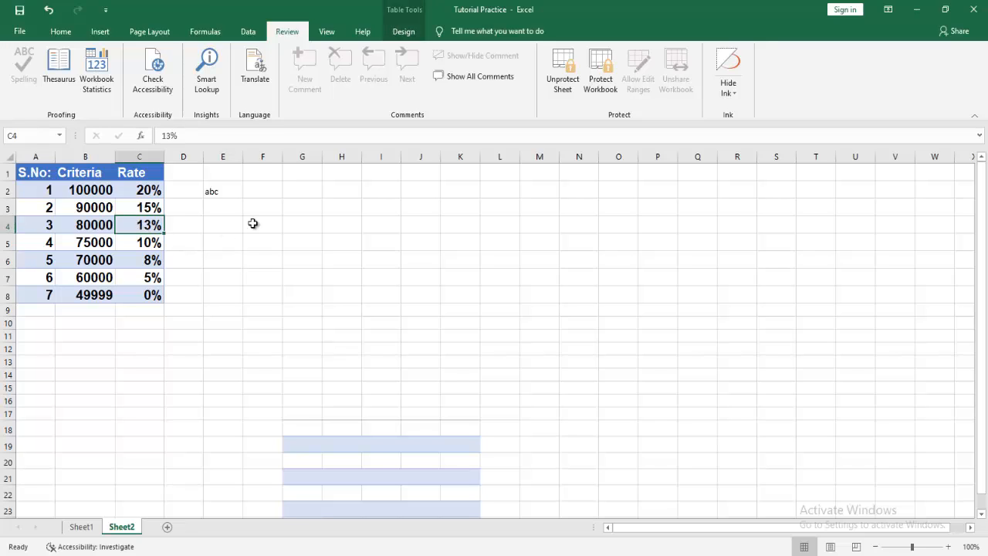
{"action": "key", "text": "Delete"}
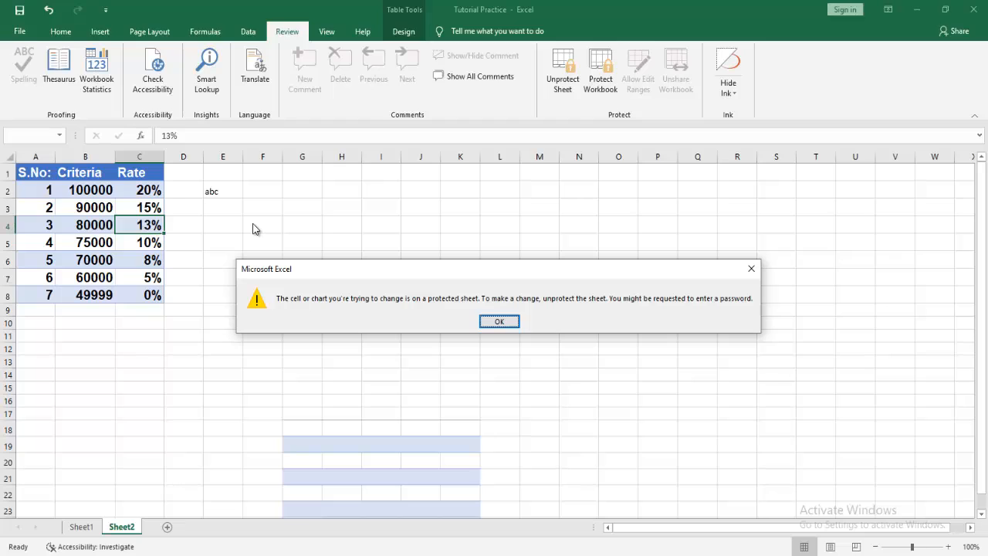
{"action": "left_click", "coordinate": [502, 320]}
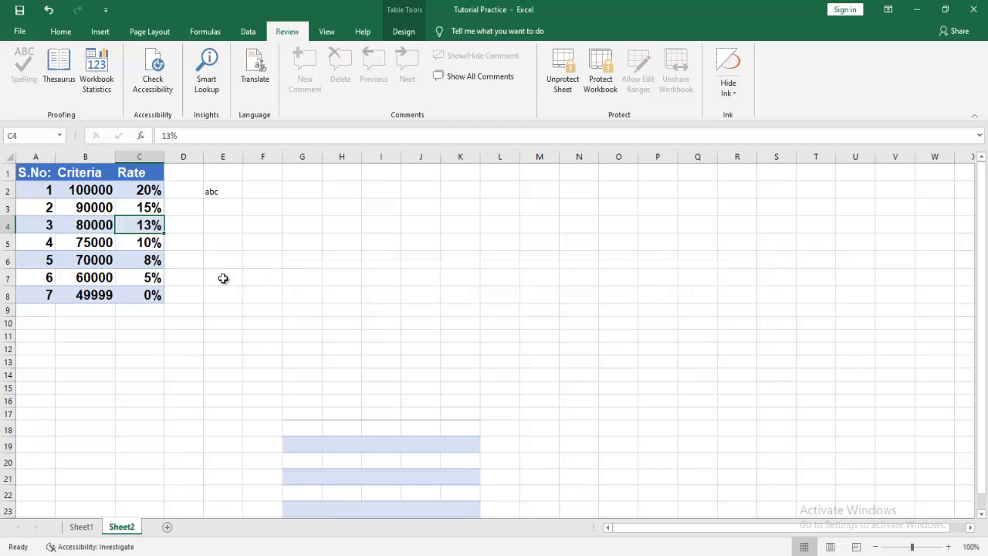
Switch to Sheet1 and protect it with a password, re-entering it to confirm.
{"action": "left_click", "coordinate": [77, 528]}
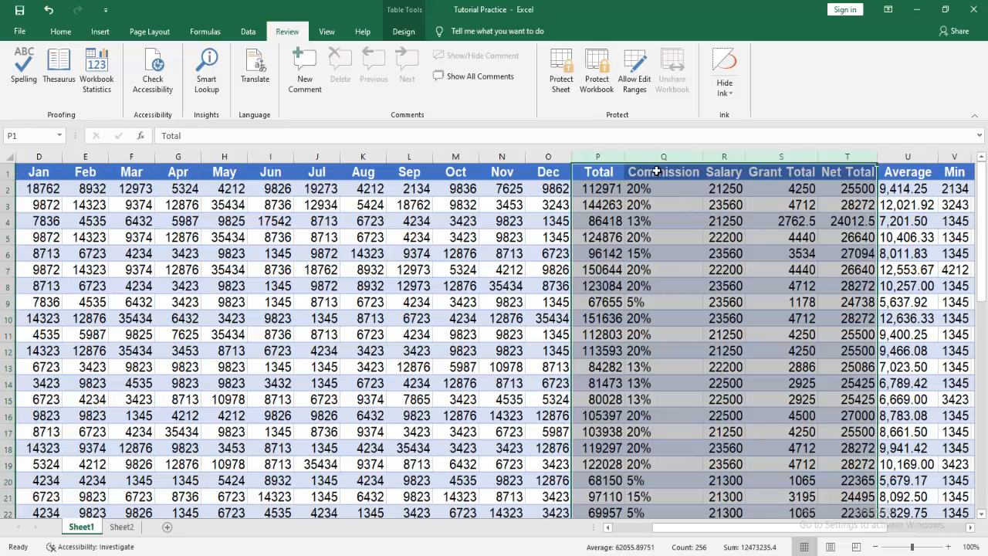
{"action": "left_click", "coordinate": [557, 70]}
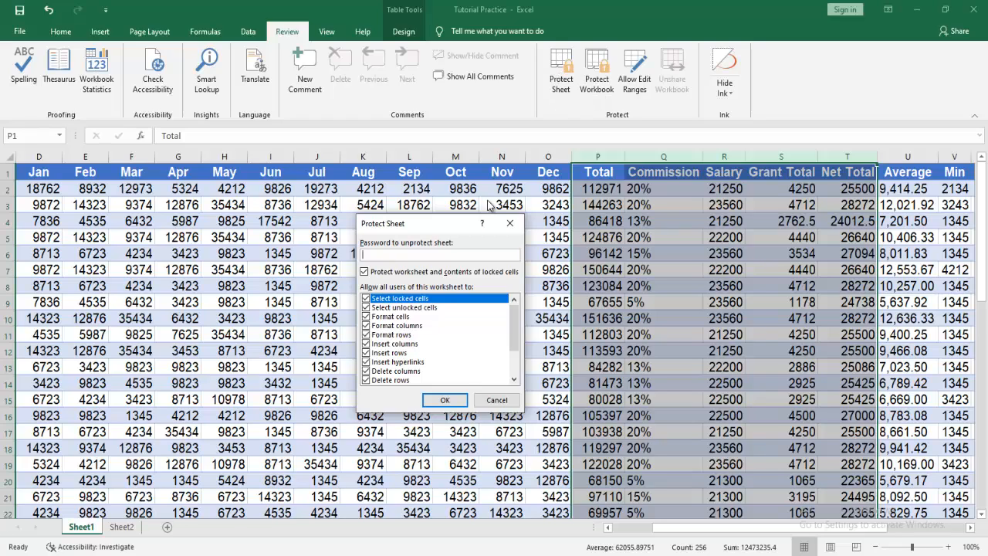
{"action": "key", "text": "Return"}
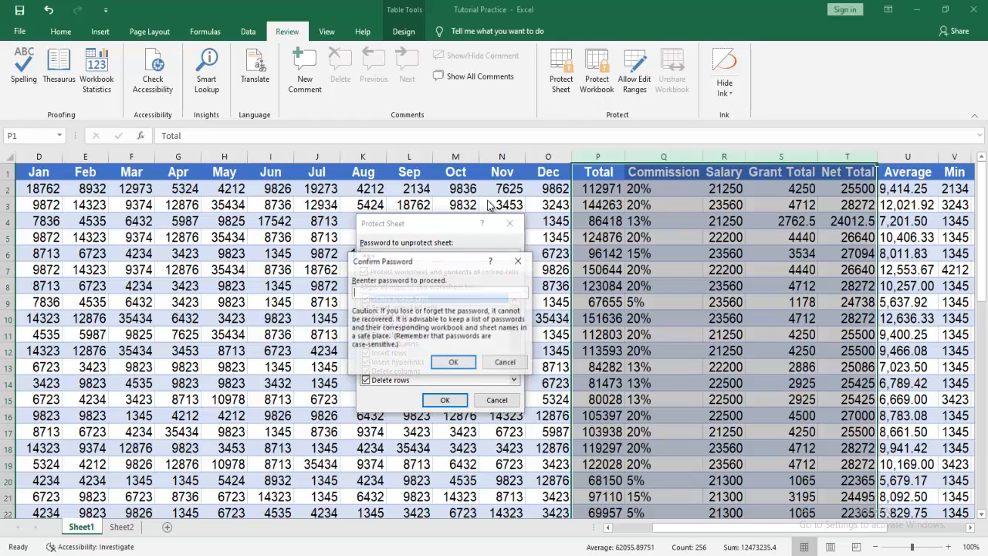
{"action": "type", "text": "123"}
{"action": "key", "text": "Return"}
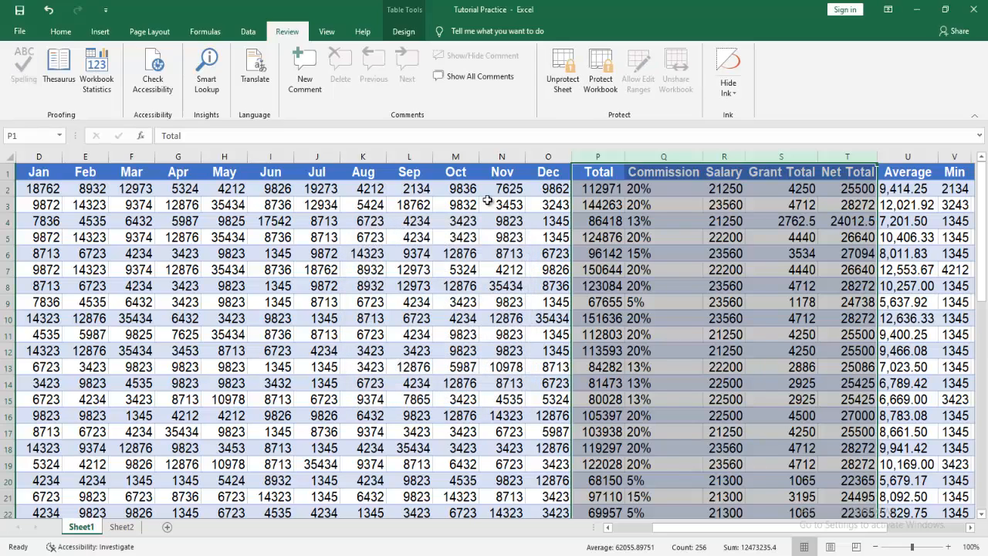
{"action": "left_click", "coordinate": [728, 267]}
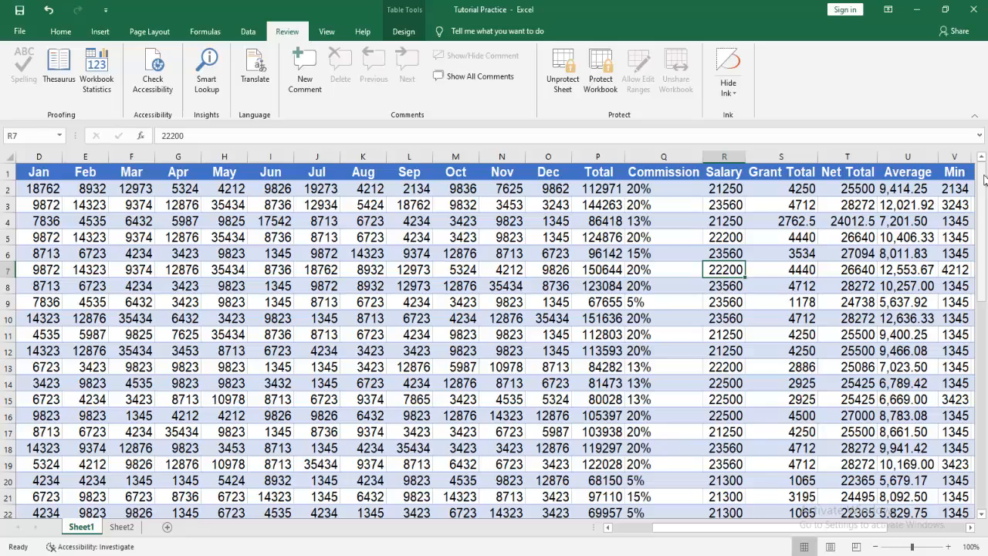
{"action": "left_click", "coordinate": [984, 316]}
{"action": "left_click_drag", "start_coordinate": [983, 316], "coordinate": [981, 168]}
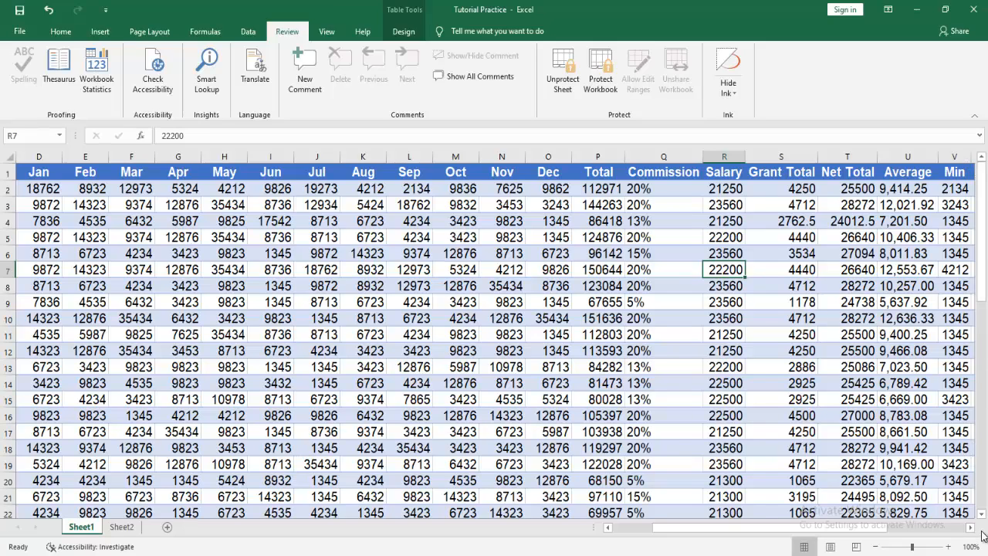
{"action": "scroll", "coordinate": [976, 533], "scroll_direction": "right", "scroll_amount": 2}
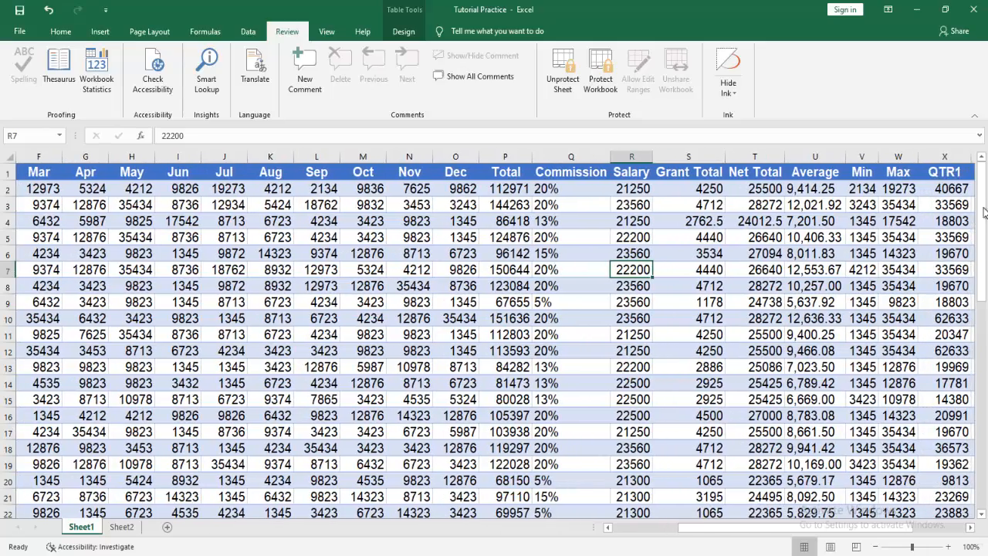
{"action": "left_click_drag", "start_coordinate": [984, 213], "coordinate": [983, 218]}
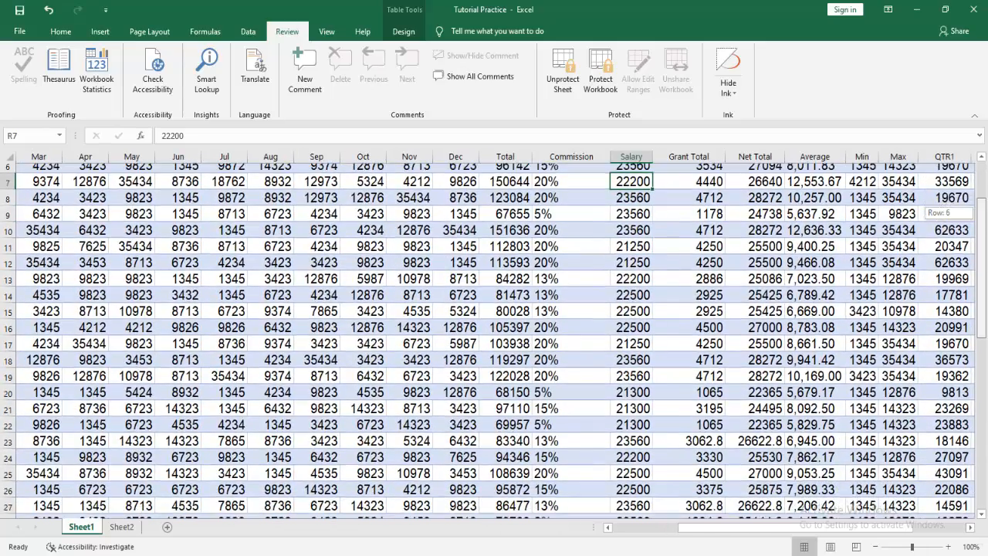
{"action": "scroll", "coordinate": [835, 463], "scroll_direction": "down", "scroll_amount": 4}
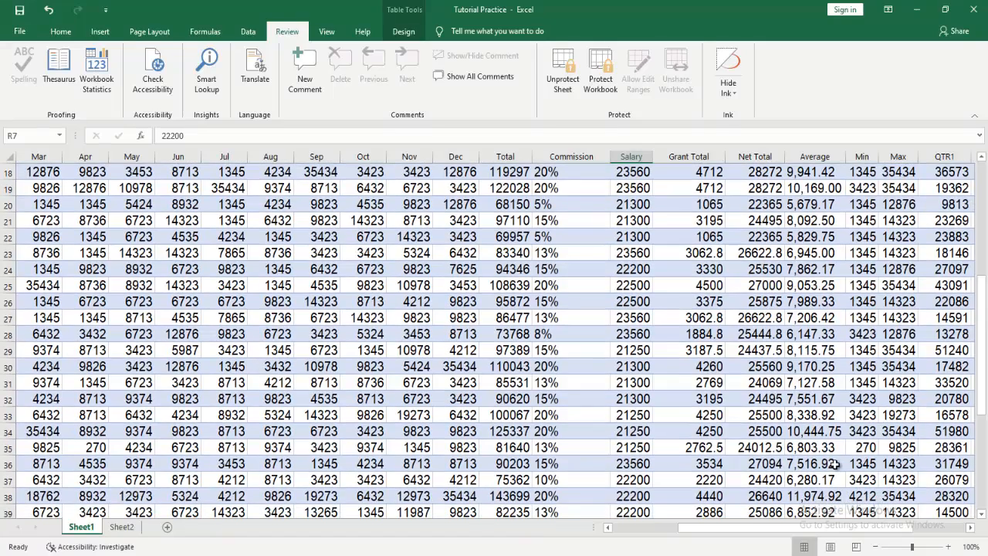
{"action": "left_click", "coordinate": [859, 447]}
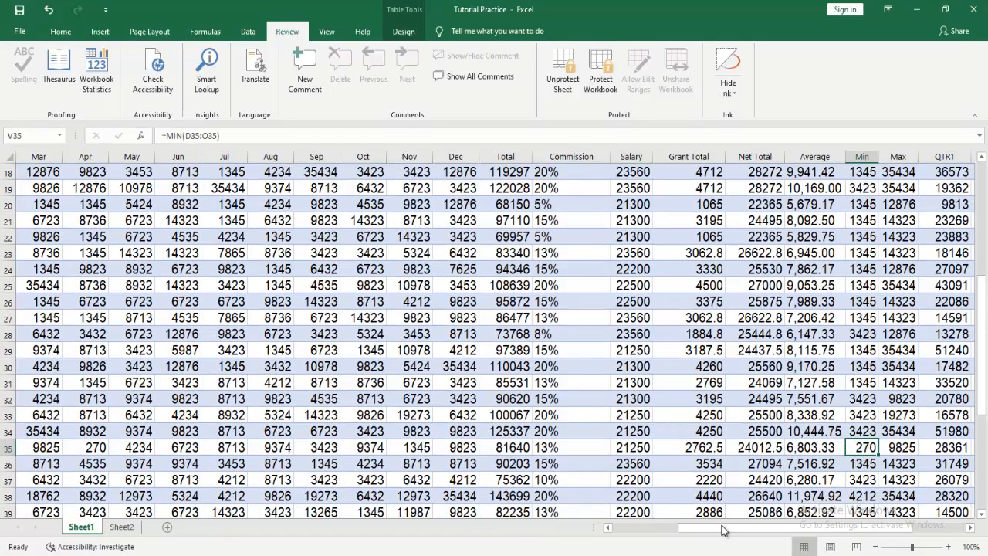
{"action": "left_click_drag", "start_coordinate": [723, 531], "coordinate": [609, 533]}
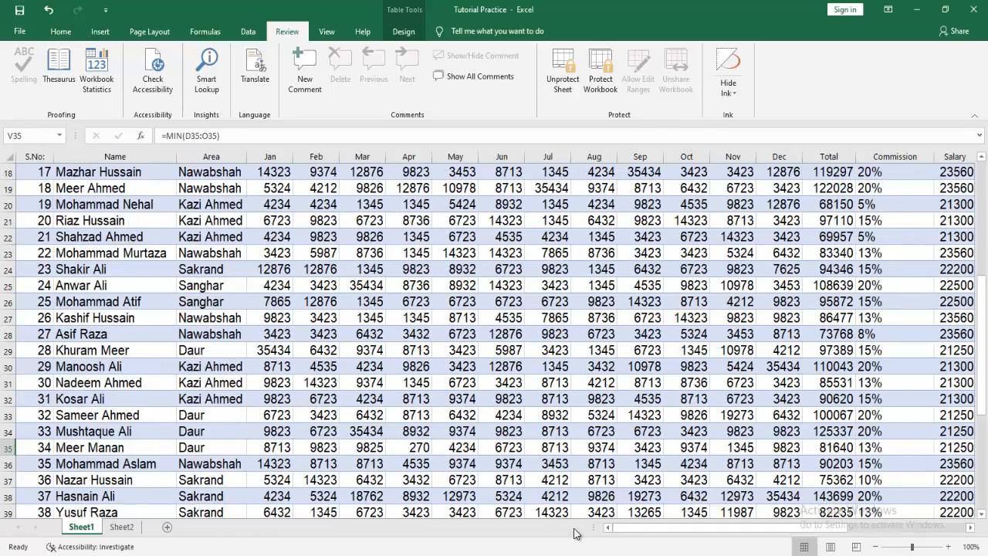
{"action": "double_click", "coordinate": [405, 447]}
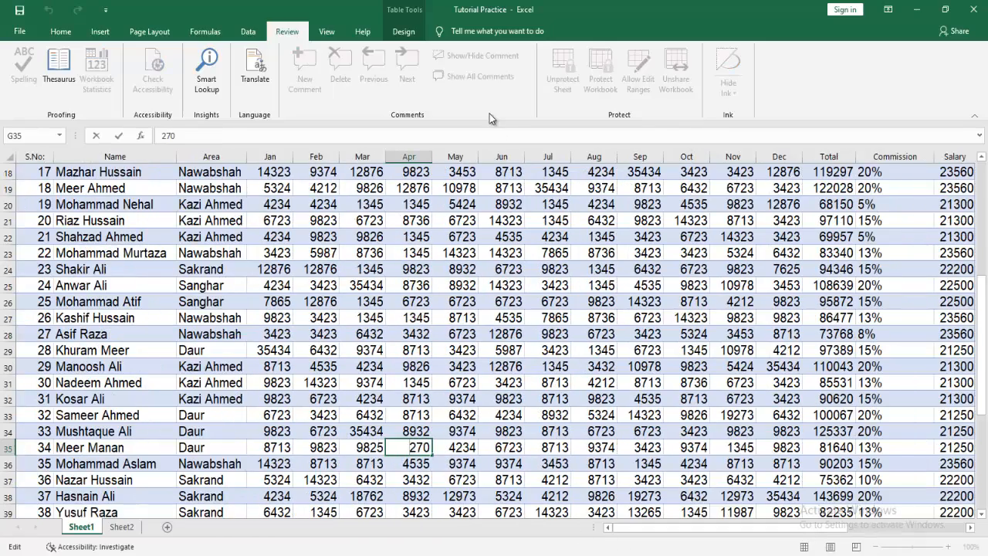
{"action": "left_click", "coordinate": [537, 446]}
{"action": "left_click", "coordinate": [404, 446]}
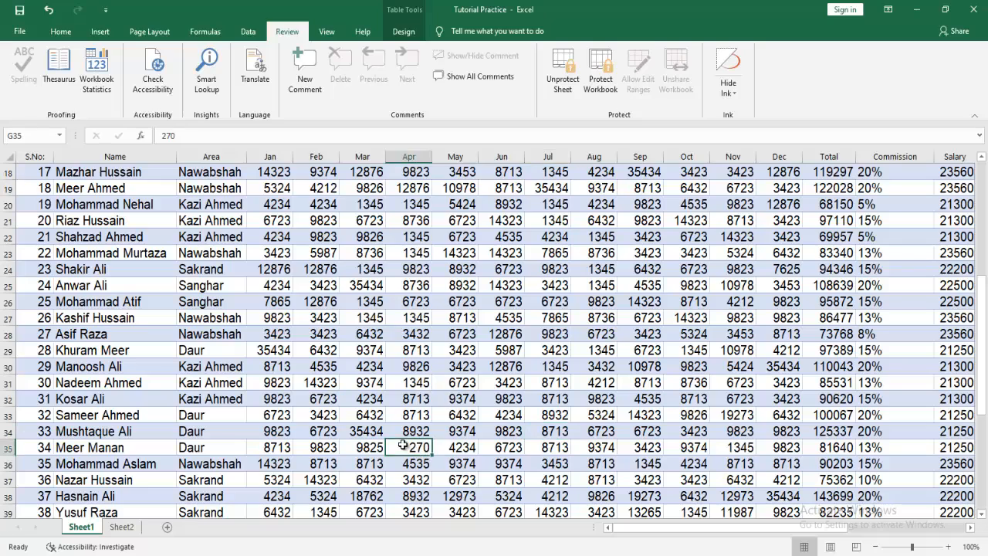
Add the comment "He was ill." to cell G35, then show and hide all comments.
{"action": "left_click", "coordinate": [305, 73]}
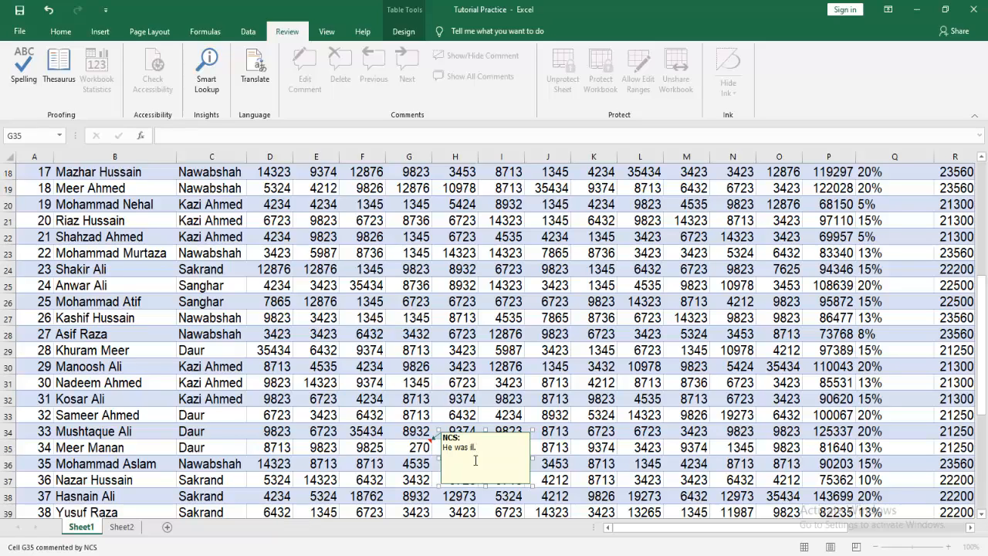
{"action": "left_click", "coordinate": [569, 319]}
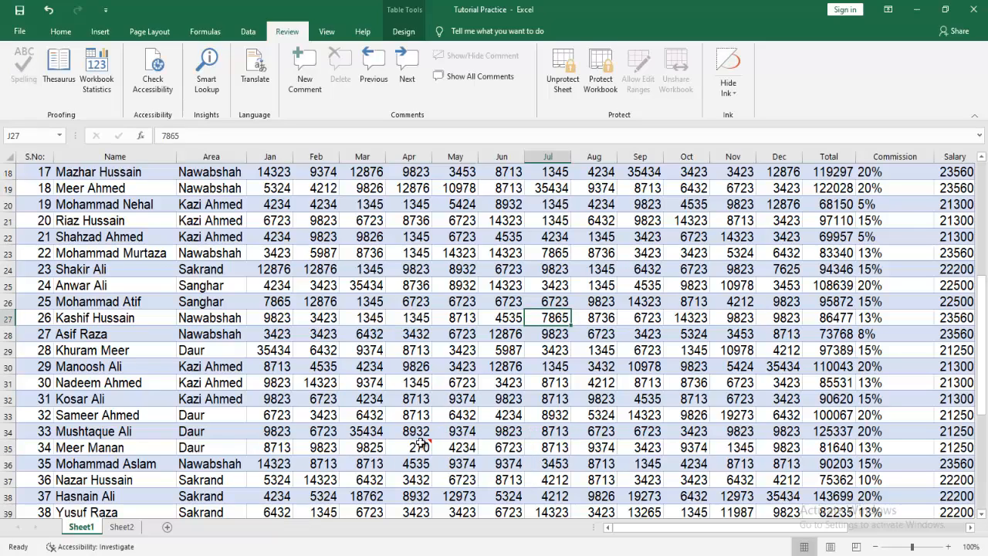
{"action": "mouse_move", "coordinate": [402, 447]}
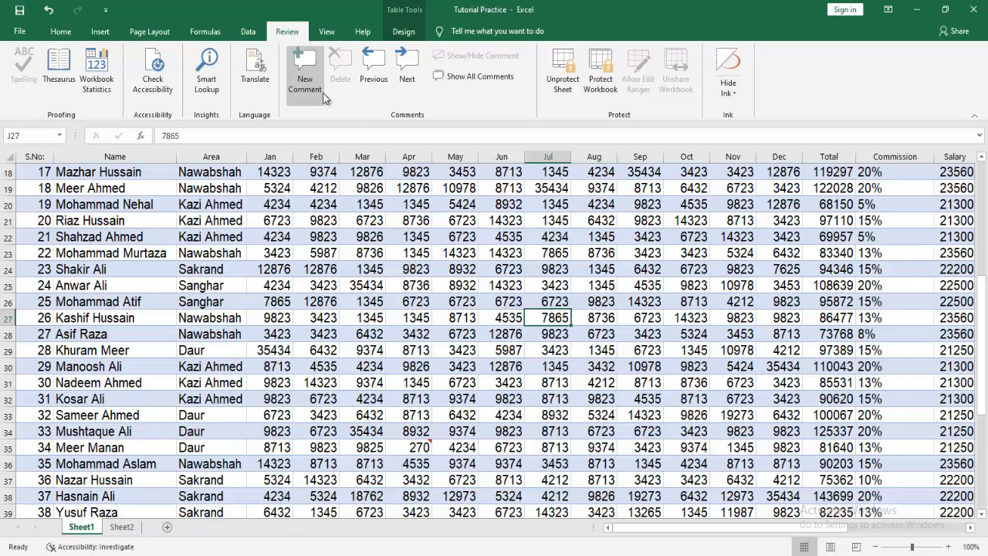
{"action": "left_click", "coordinate": [460, 77]}
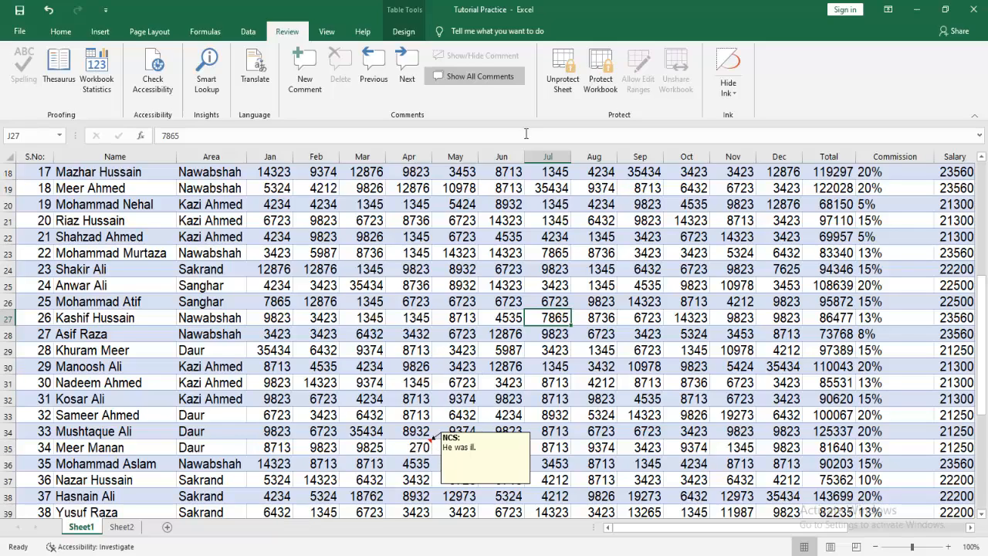
{"action": "left_click", "coordinate": [491, 77]}
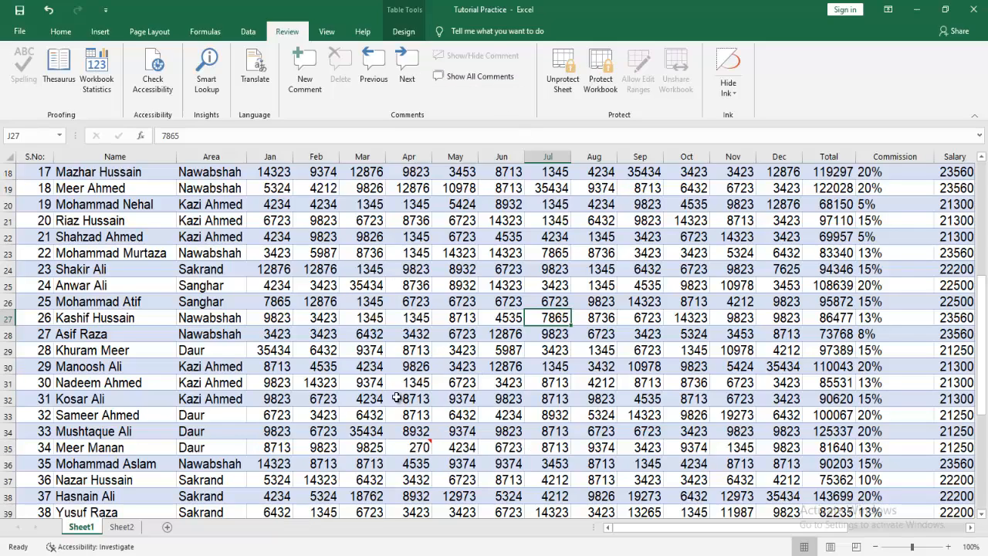